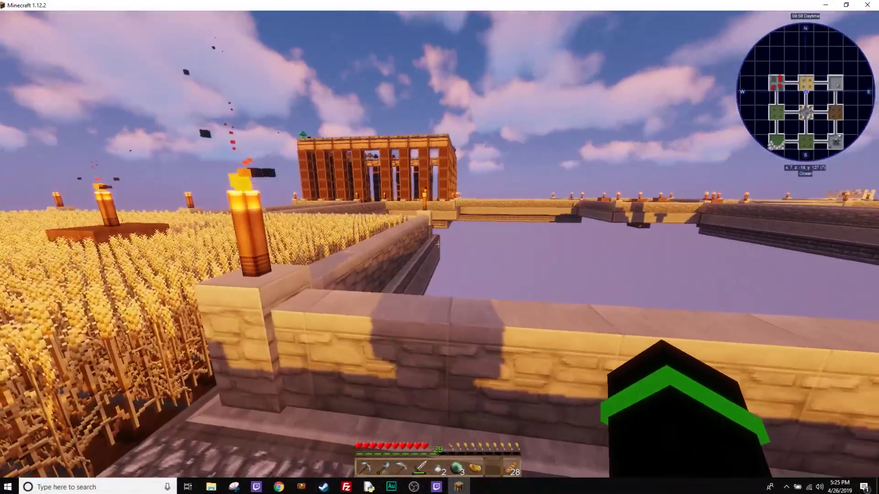
{"action": "key", "text": "w"}
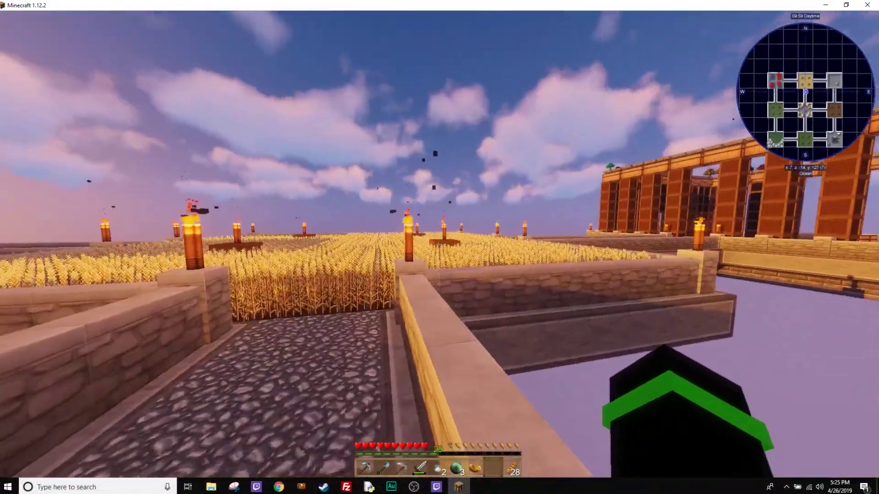
{"action": "key", "text": "w"}
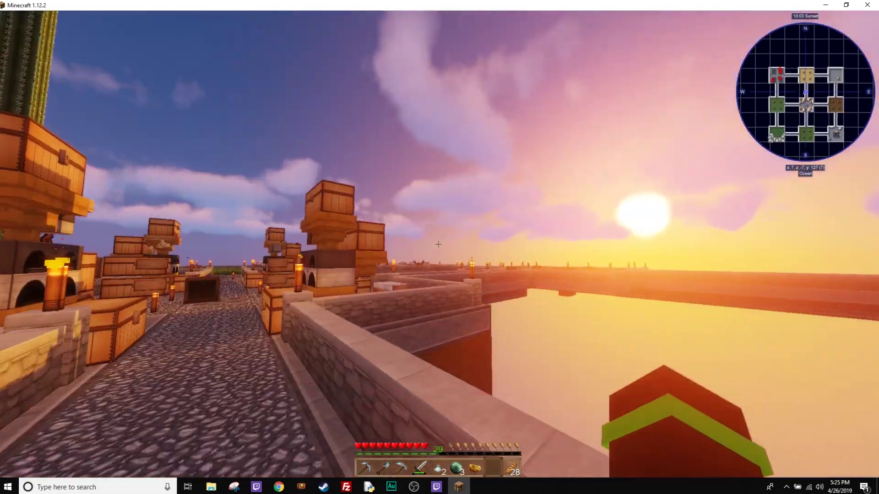
{"action": "key", "text": "e"}
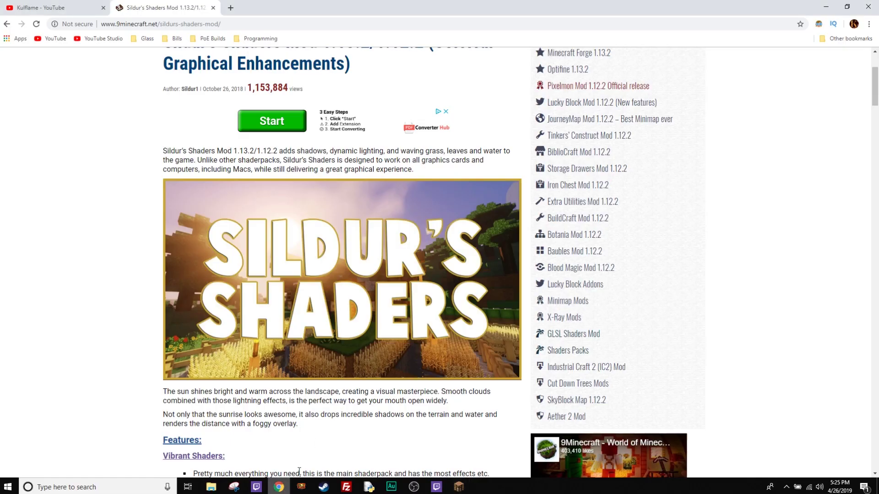
Switch to Chrome and read the pinned comment on the YouTube channel page asking how the shader was made to work.
{"action": "left_click", "coordinate": [278, 487]}
{"action": "scroll", "coordinate": [455, 177], "scroll_direction": "up", "scroll_amount": 3}
{"action": "left_click", "coordinate": [44, 10]}
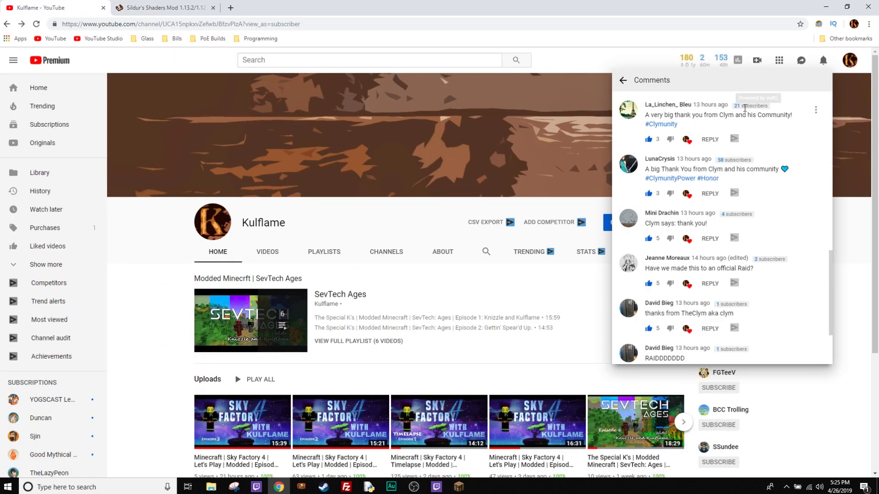
{"action": "scroll", "coordinate": [742, 151], "scroll_direction": "up", "scroll_amount": 1}
{"action": "scroll", "coordinate": [742, 151], "scroll_direction": "up", "scroll_amount": 5}
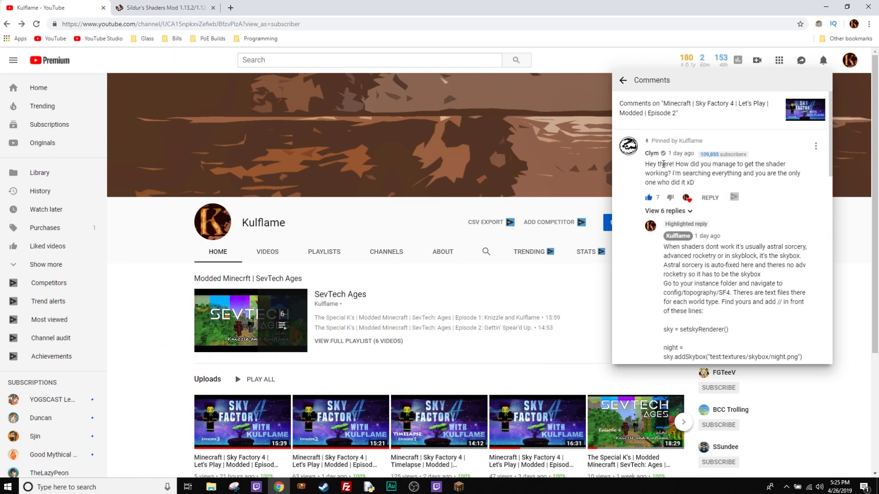
{"action": "left_click_drag", "start_coordinate": [650, 164], "coordinate": [722, 172]}
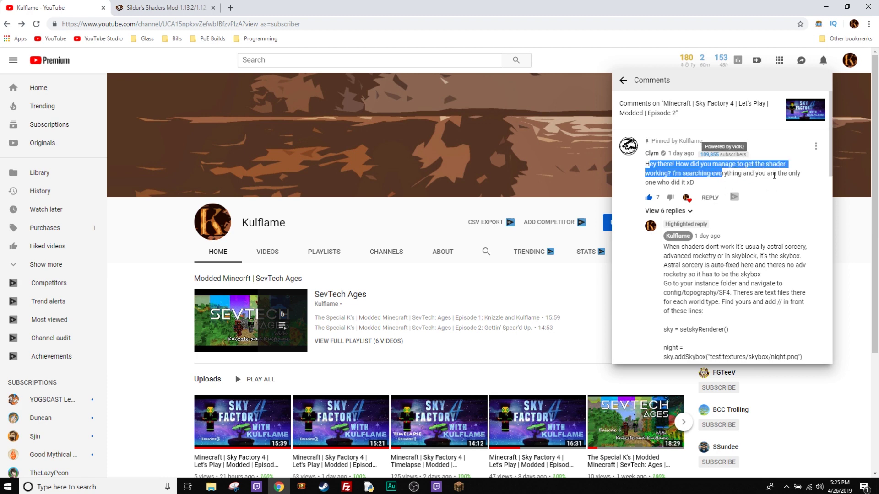
{"action": "left_click_drag", "start_coordinate": [716, 185], "coordinate": [732, 173]}
Examine the highlighted reply's skybox instructions and the remaining Episode 2 comments, and close the comments.
{"action": "scroll", "coordinate": [720, 260], "scroll_direction": "down", "scroll_amount": 5}
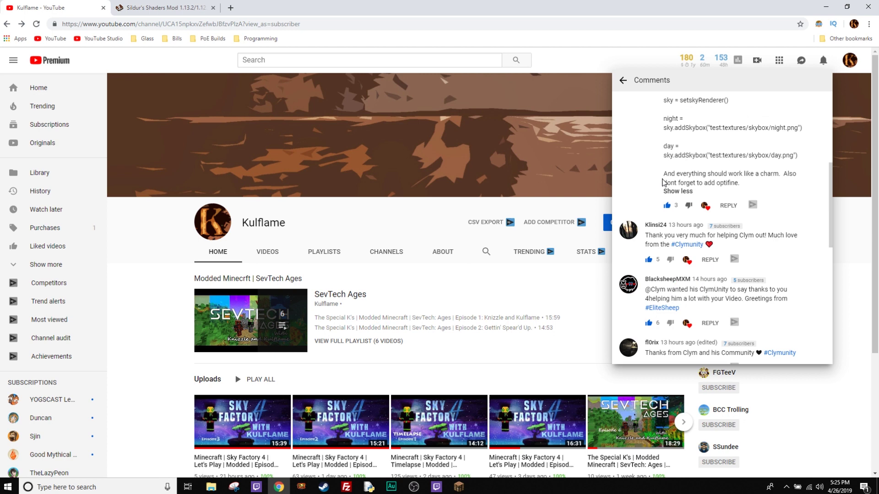
{"action": "scroll", "coordinate": [691, 169], "scroll_direction": "down", "scroll_amount": 3}
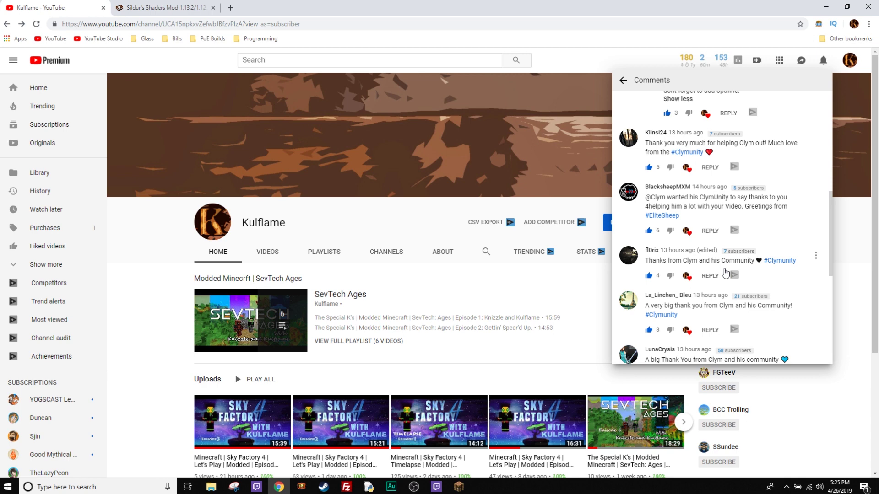
{"action": "scroll", "coordinate": [725, 273], "scroll_direction": "down", "scroll_amount": 6}
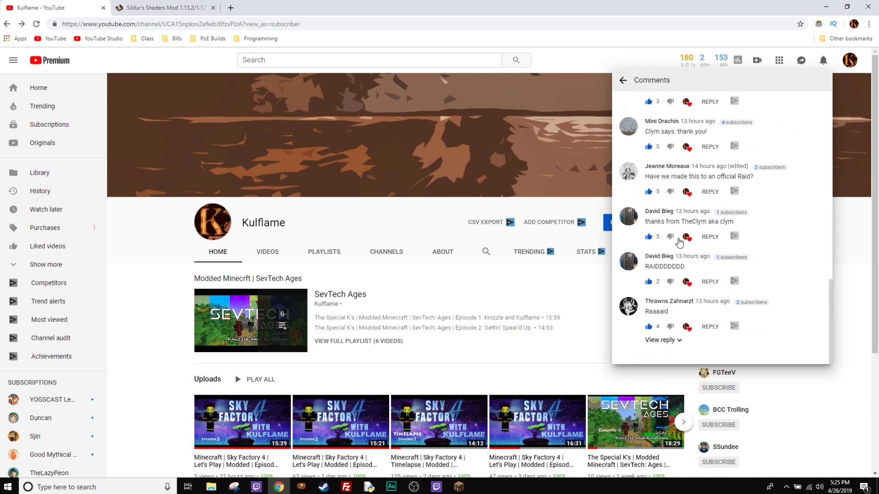
{"action": "scroll", "coordinate": [718, 221], "scroll_direction": "up", "scroll_amount": 10}
{"action": "left_click_drag", "start_coordinate": [733, 171], "coordinate": [706, 222]}
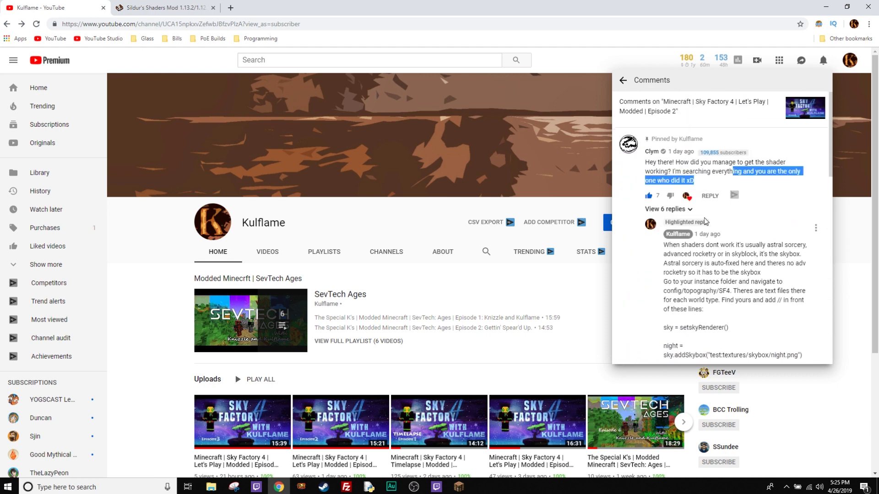
{"action": "scroll", "coordinate": [705, 222], "scroll_direction": "down", "scroll_amount": 5}
{"action": "scroll", "coordinate": [725, 220], "scroll_direction": "up", "scroll_amount": 6}
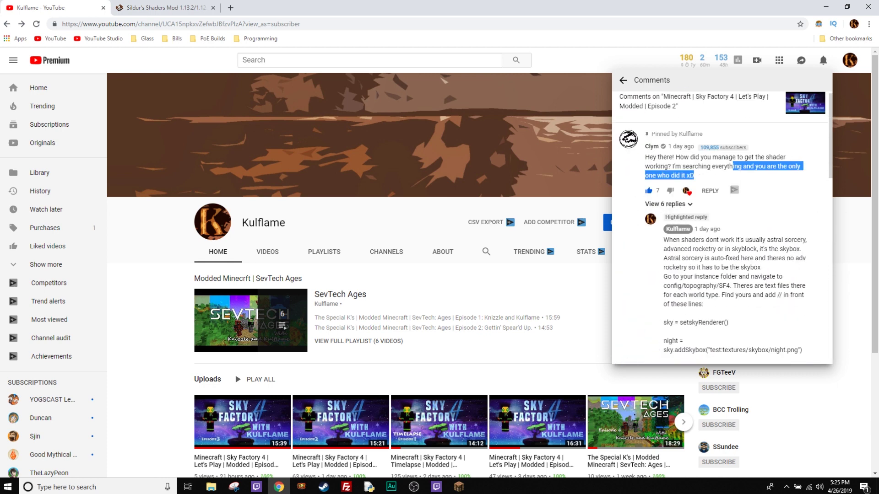
{"action": "left_click", "coordinate": [846, 269]}
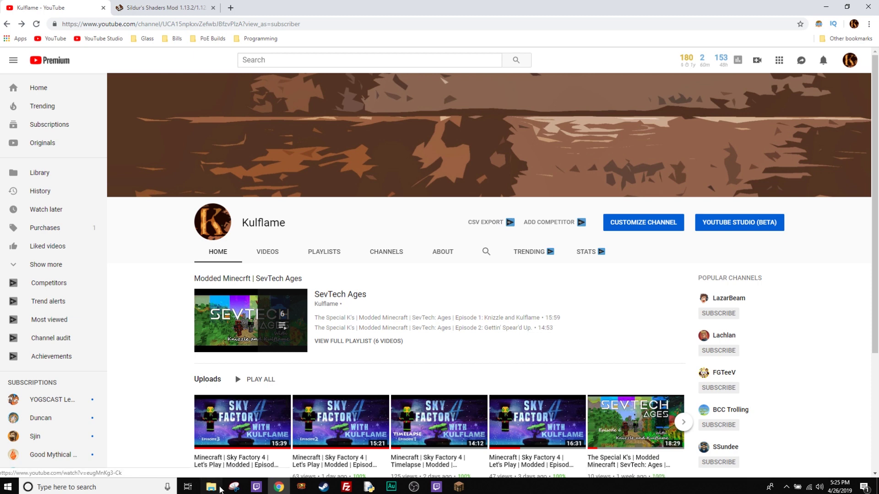
Switch to File Explorer and find the OptiFine 1.12.2 jar in the SkyFactory 4 instance's mods folder.
{"action": "left_click", "coordinate": [220, 488]}
{"action": "key", "text": "alt+Left"}
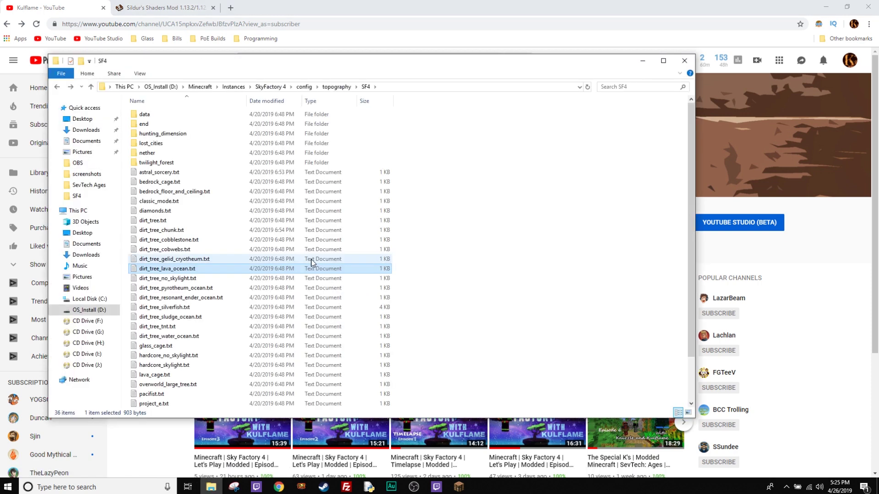
{"action": "key", "text": "alt+Left"}
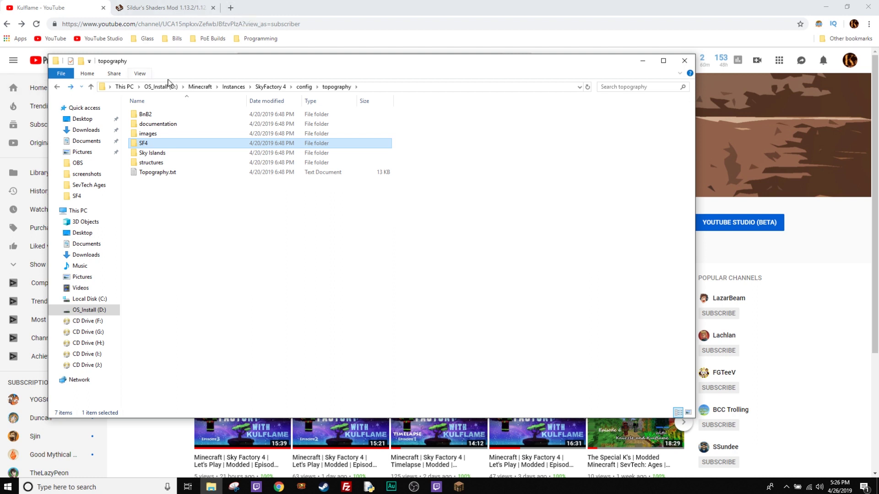
{"action": "left_click", "coordinate": [270, 88]}
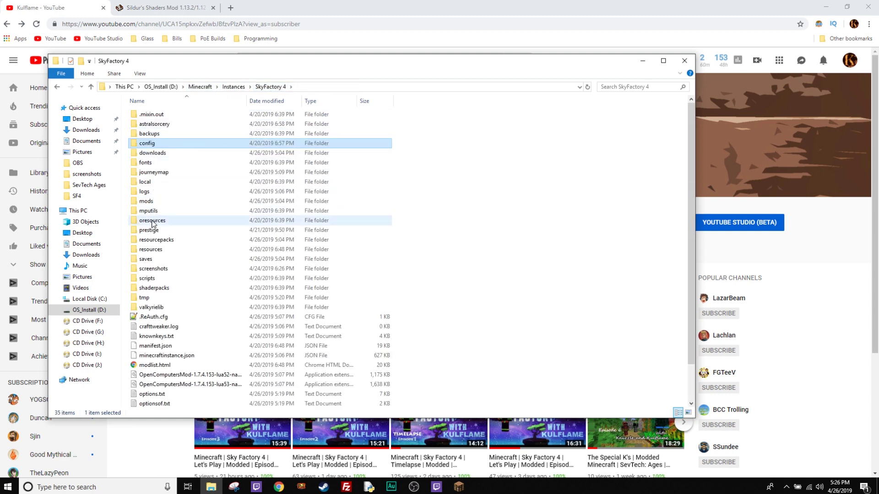
{"action": "double_click", "coordinate": [151, 201]}
{"action": "key", "text": "o"}
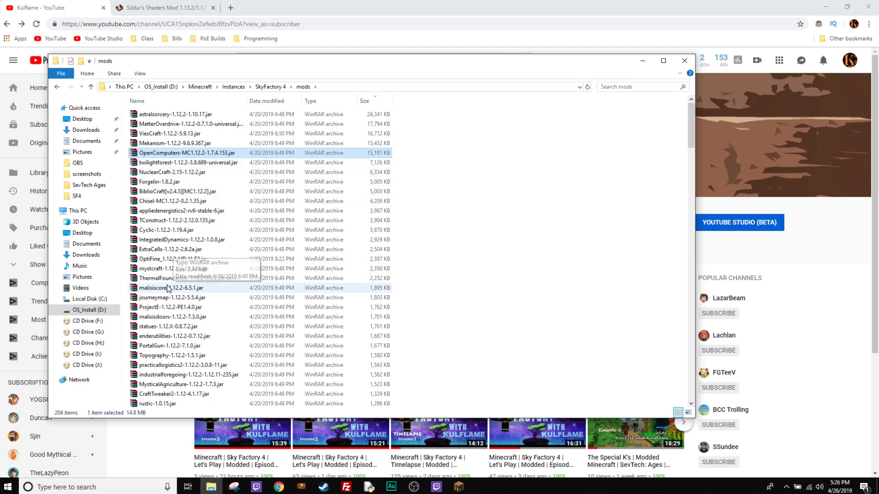
{"action": "left_click", "coordinate": [147, 259]}
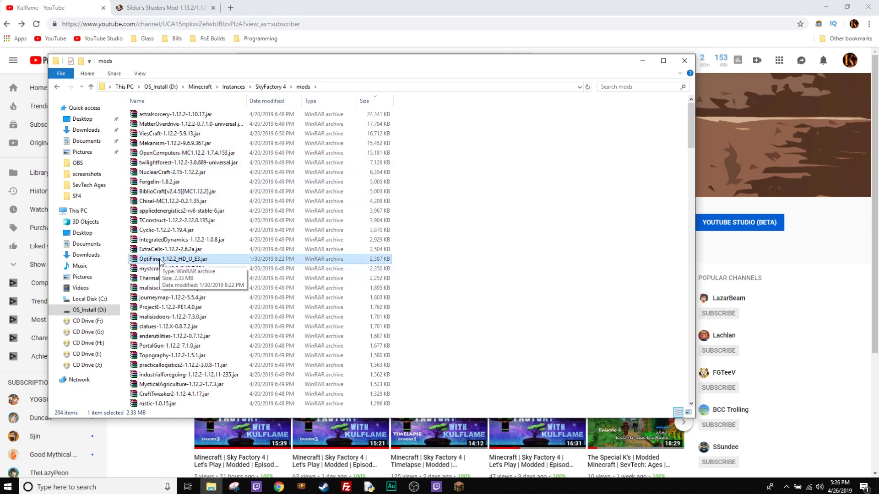
Open the config/topography/SF4 folder of the SkyFactory 4 instance.
{"action": "key", "text": "alt+Left"}
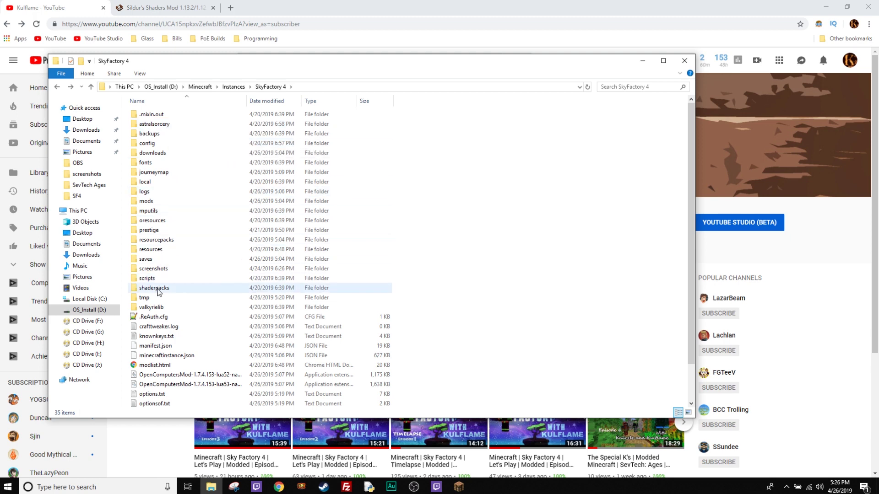
{"action": "left_click", "coordinate": [270, 87]}
{"action": "double_click", "coordinate": [148, 143]}
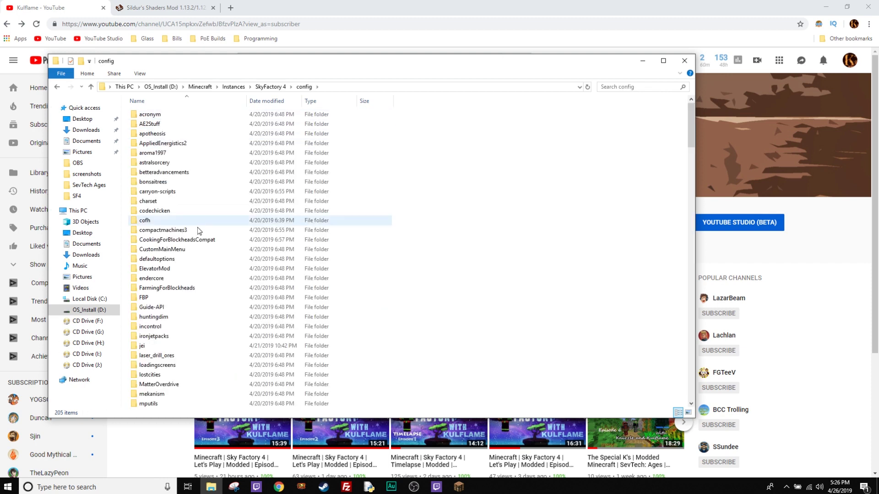
{"action": "scroll", "coordinate": [187, 258], "scroll_direction": "down", "scroll_amount": 2}
{"action": "scroll", "coordinate": [187, 259], "scroll_direction": "down", "scroll_amount": 5}
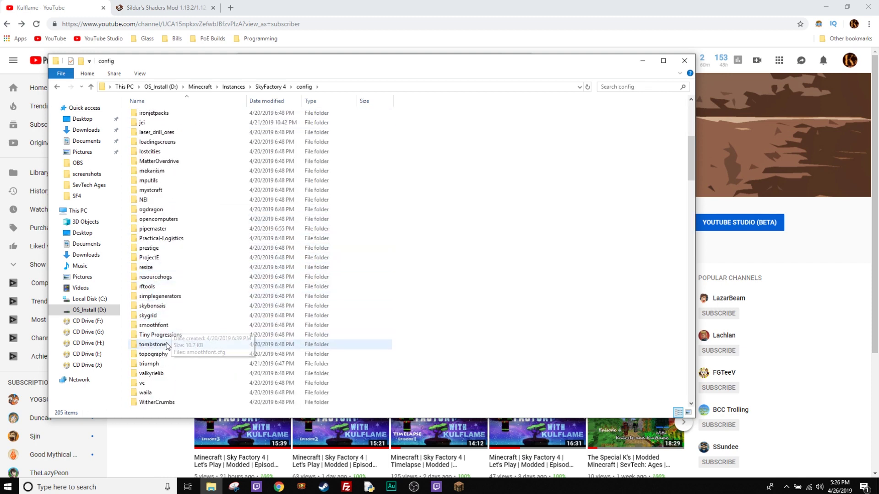
{"action": "double_click", "coordinate": [156, 355]}
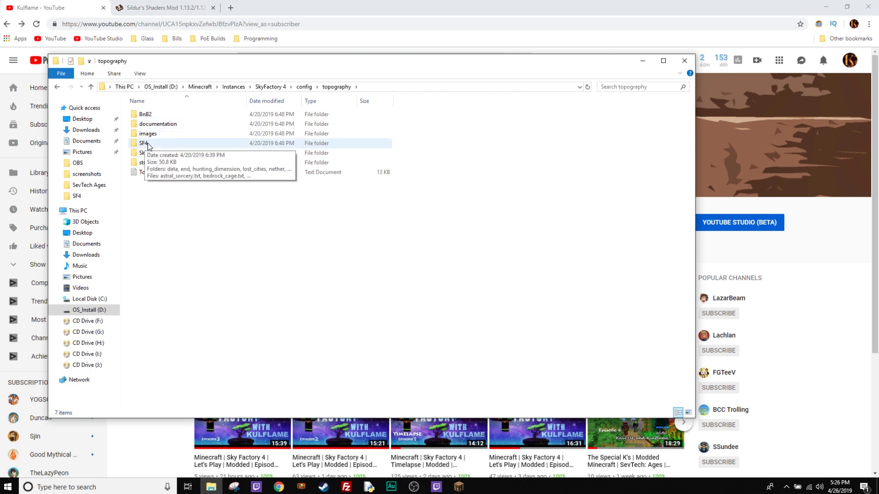
{"action": "double_click", "coordinate": [148, 143]}
Look through the world type text files in the SF4 folder.
{"action": "scroll", "coordinate": [158, 160], "scroll_direction": "down", "scroll_amount": 1}
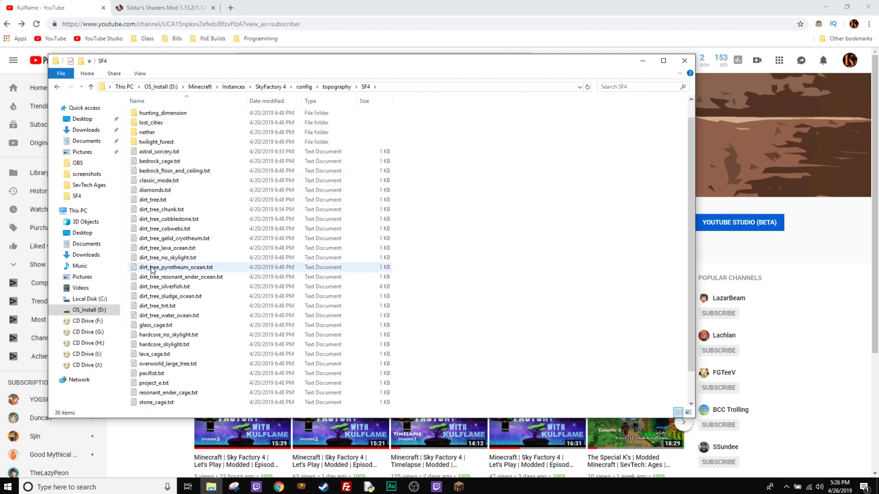
{"action": "scroll", "coordinate": [158, 160], "scroll_direction": "down", "scroll_amount": 1}
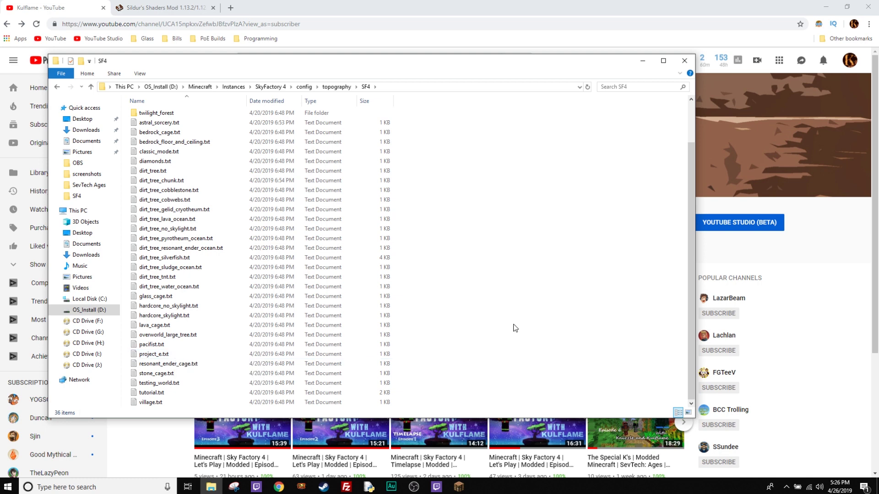
{"action": "key", "text": "ctrl+a"}
{"action": "scroll", "coordinate": [251, 291], "scroll_direction": "up", "scroll_amount": 2}
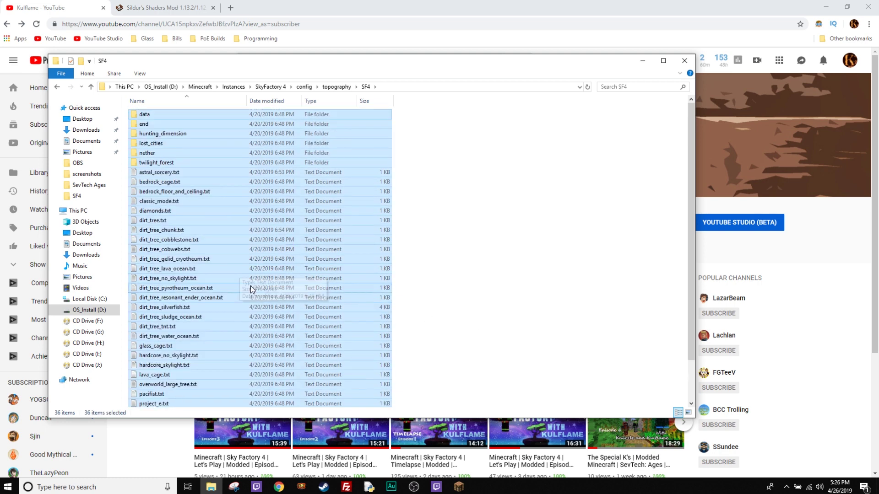
{"action": "left_click", "coordinate": [494, 289]}
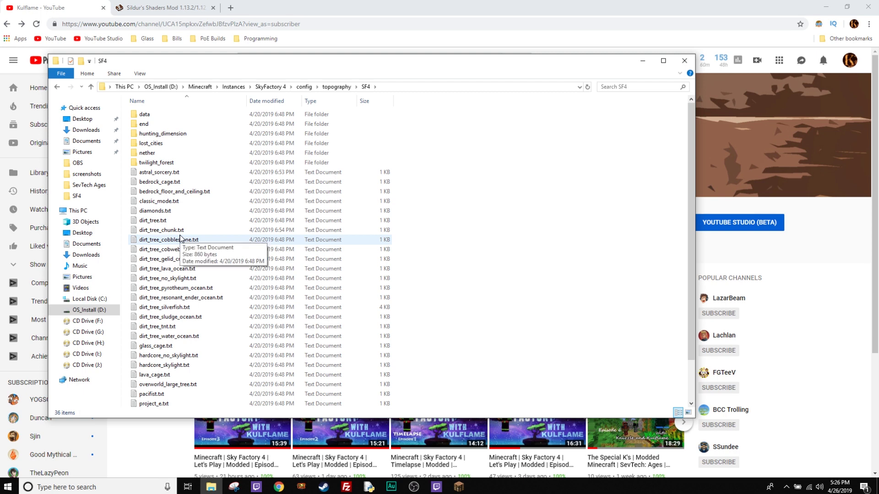
Open dirt_tree_chunk.txt to view its commented-out sky lines, and close it.
{"action": "left_click", "coordinate": [170, 223]}
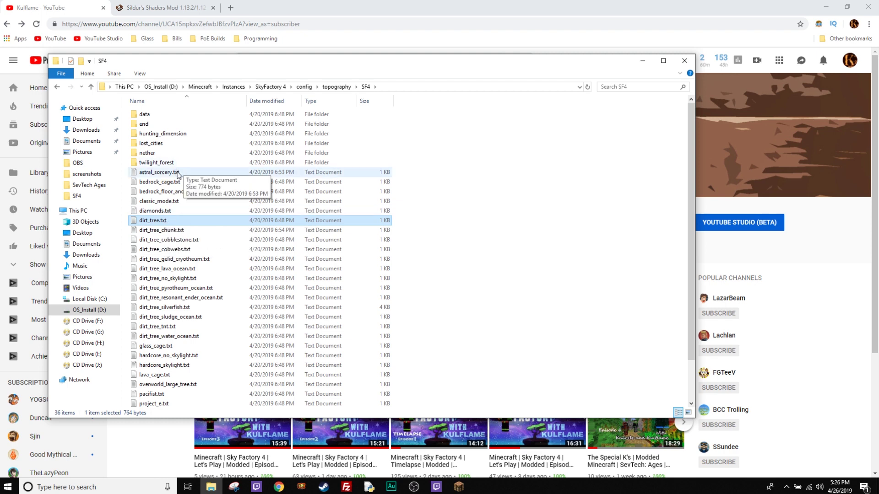
{"action": "left_click", "coordinate": [178, 232]}
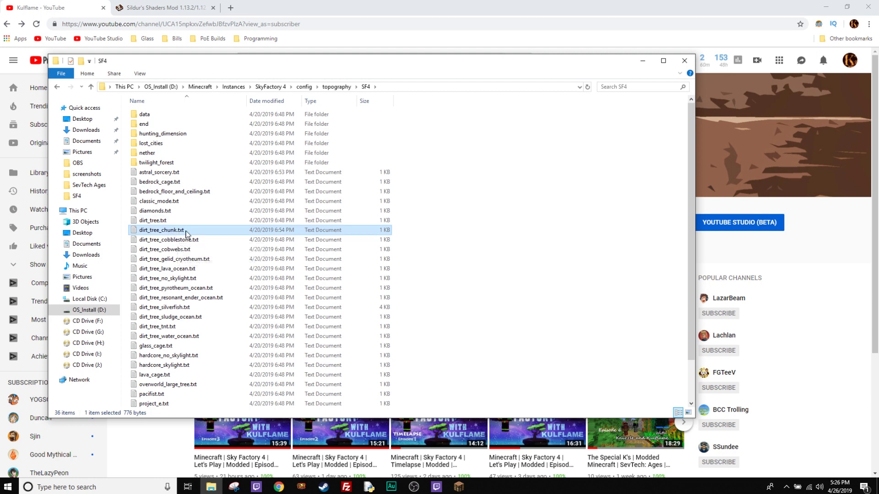
{"action": "double_click", "coordinate": [181, 232]}
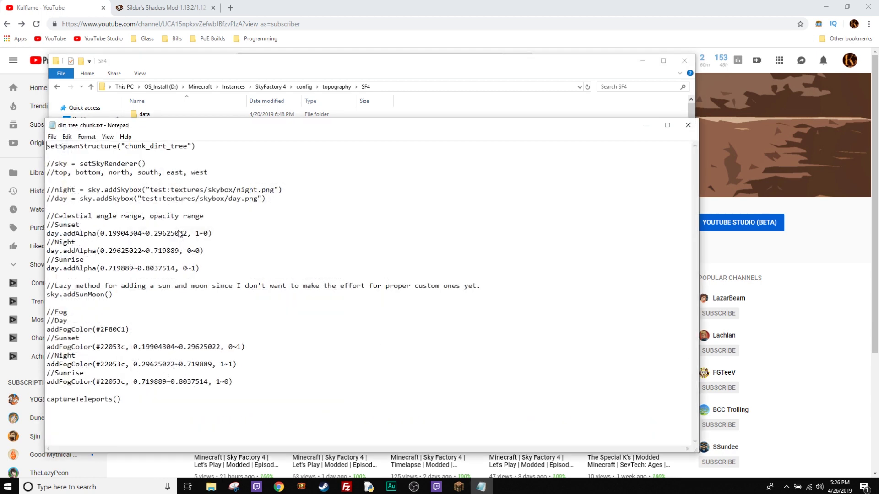
{"action": "left_click", "coordinate": [688, 125]}
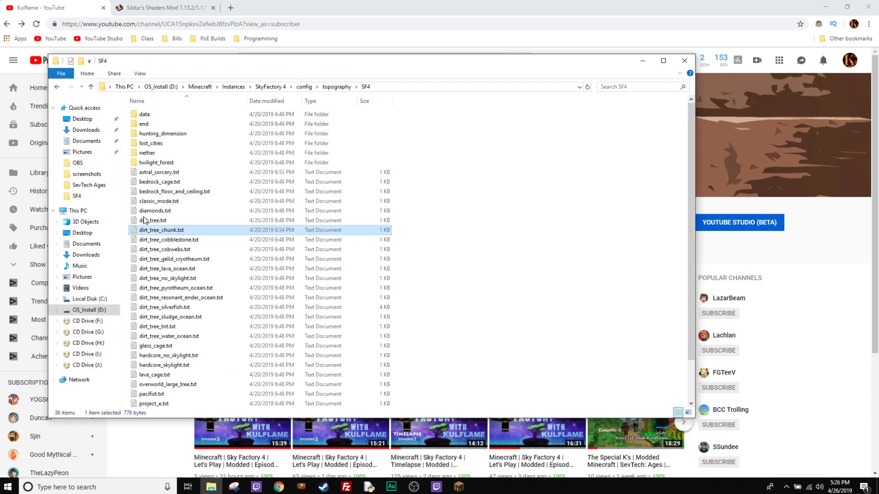
Open dirt_tree_cobblestone.txt and comment out the "sky = setSkyRenderer()" line with //.
{"action": "double_click", "coordinate": [179, 240]}
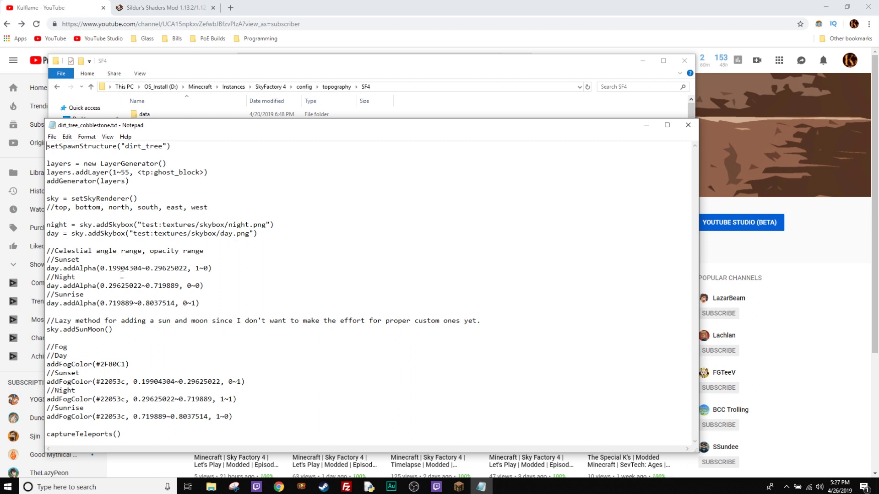
{"action": "left_click_drag", "start_coordinate": [147, 198], "coordinate": [48, 198]}
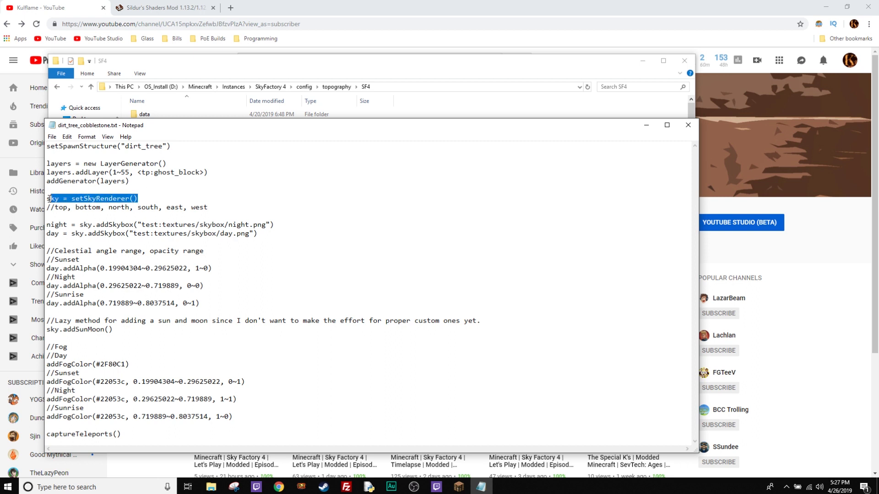
{"action": "left_click", "coordinate": [135, 197]}
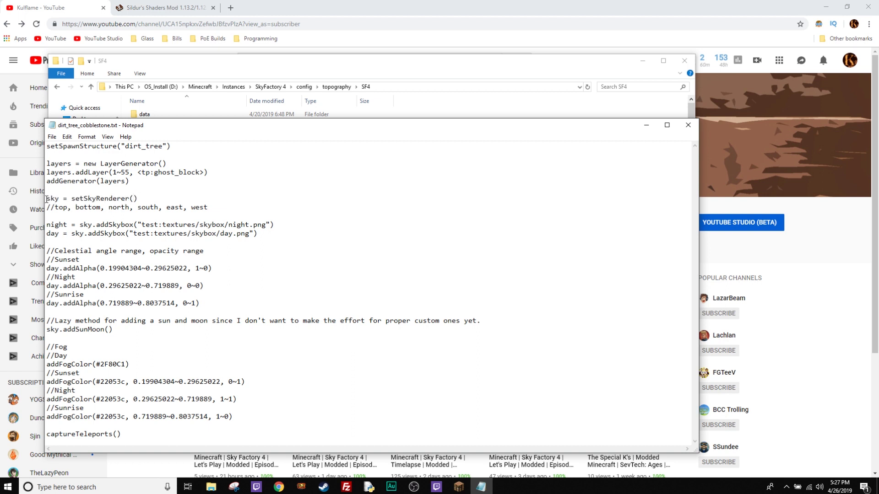
{"action": "left_click", "coordinate": [48, 198]}
{"action": "type", "text": "//"}
{"action": "left_click", "coordinate": [48, 207]}
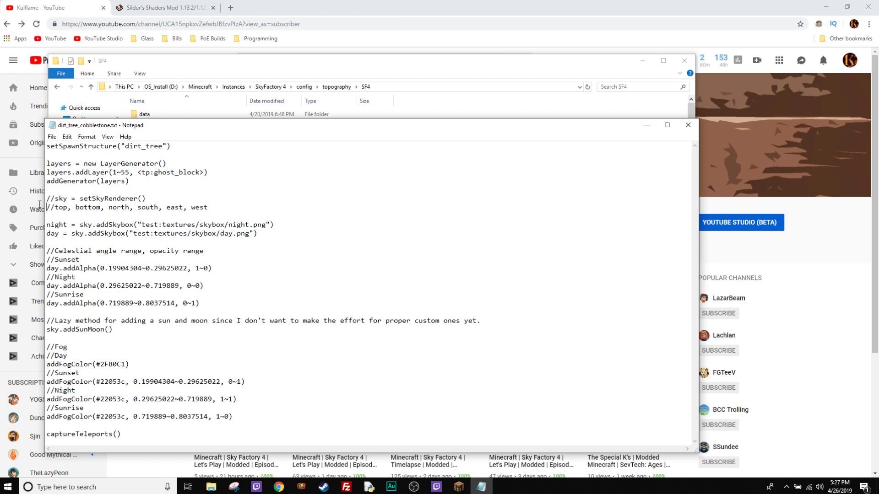
{"action": "key", "text": "shift+Up"}
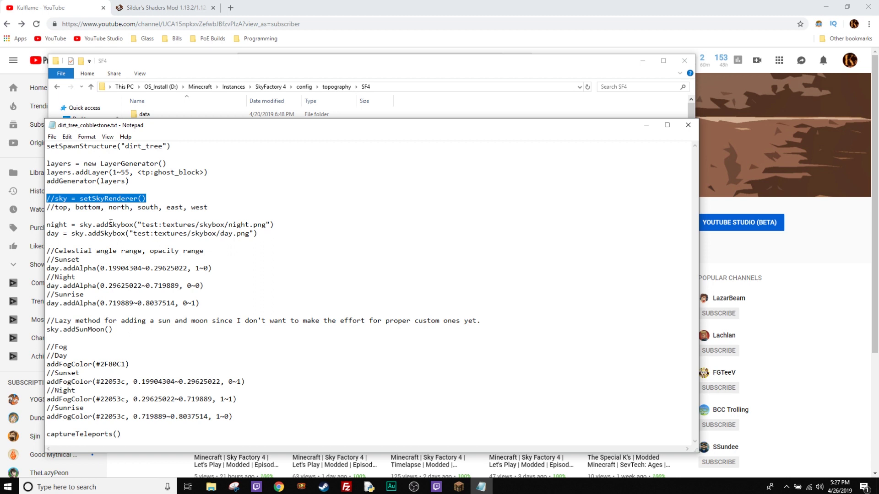
Comment out the night and day sky.addSkybox lines with // in dirt_tree_cobblestone.txt.
{"action": "left_click", "coordinate": [47, 226]}
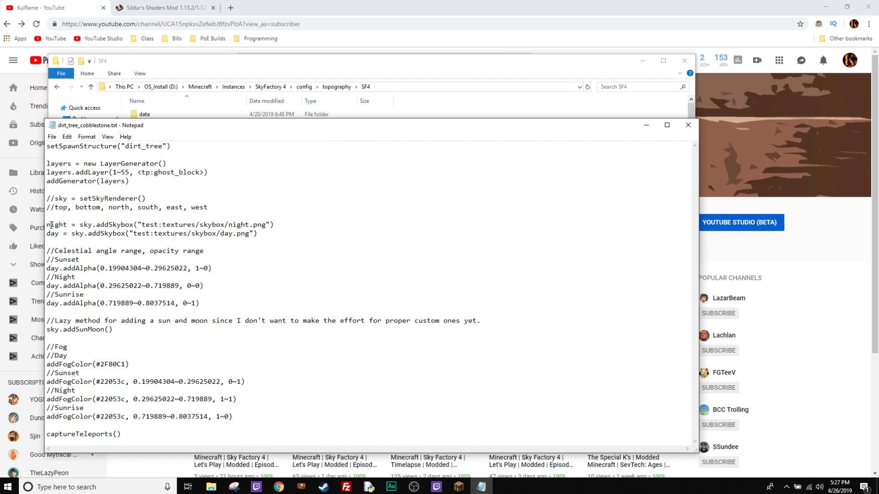
{"action": "type", "text": "//"}
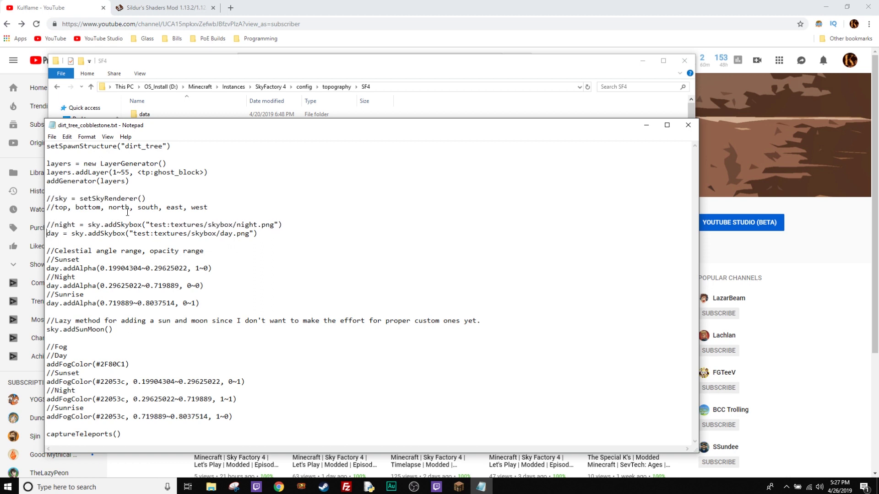
{"action": "type", "text": "//"}
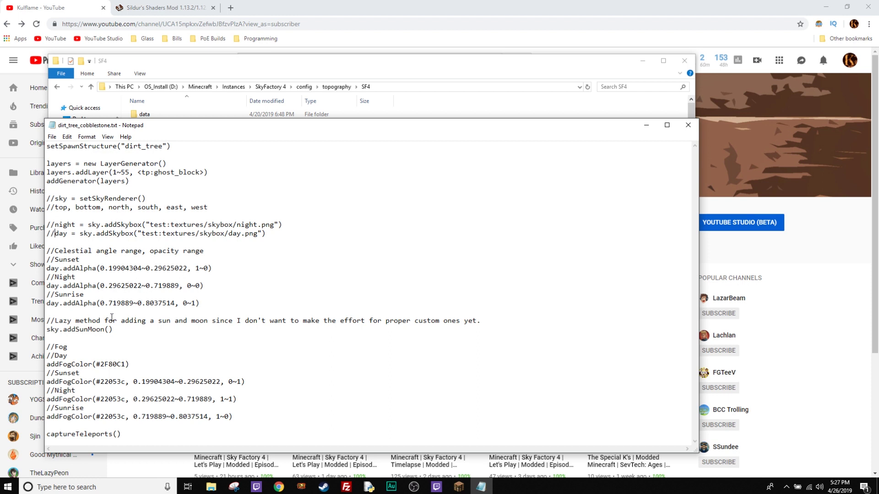
Review the sky.addSunMoon() line and the commented-out sky lines, and close dirt_tree_cobblestone.txt.
{"action": "left_click_drag", "start_coordinate": [114, 330], "coordinate": [47, 329]}
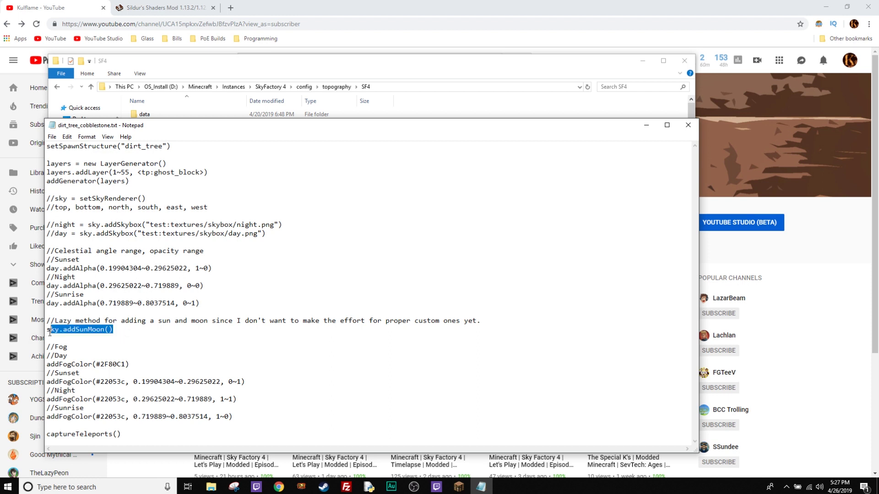
{"action": "left_click", "coordinate": [117, 330]}
{"action": "left_click_drag", "start_coordinate": [117, 330], "coordinate": [47, 294]}
{"action": "left_click_drag", "start_coordinate": [122, 330], "coordinate": [111, 330]}
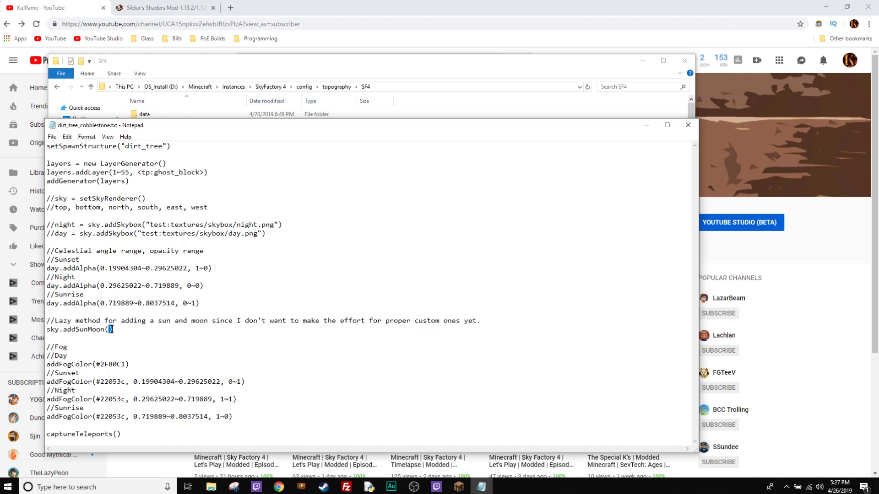
{"action": "left_click", "coordinate": [134, 331]}
{"action": "left_click_drag", "start_coordinate": [54, 200], "coordinate": [39, 236]}
{"action": "left_click", "coordinate": [688, 125]}
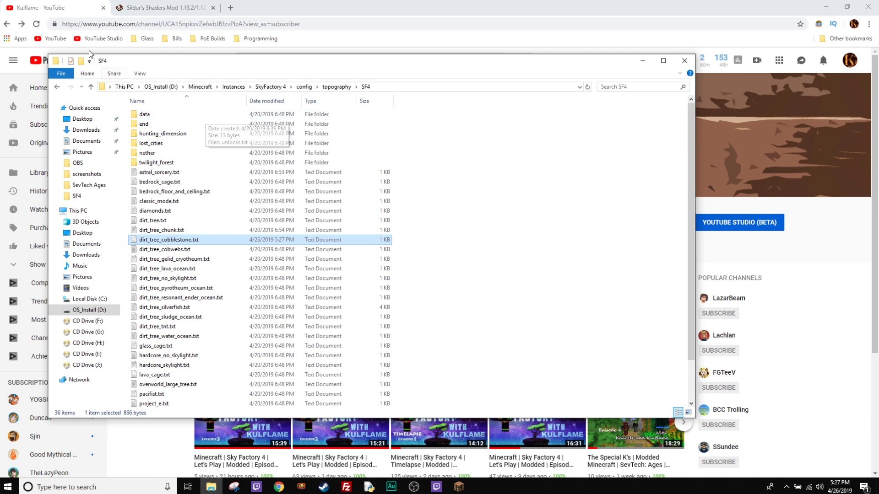
Switch to Chrome, return from the Sildur's Shaders page to the "minecraft 1.12.2 shaders" results, and open the Popular Shaders page on shadersmods.com.
{"action": "left_click", "coordinate": [147, 16]}
{"action": "left_click", "coordinate": [147, 13]}
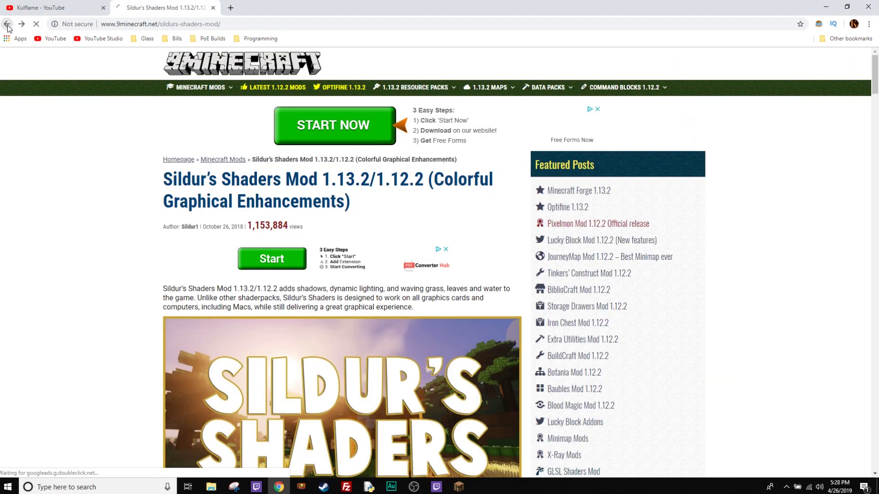
{"action": "left_click", "coordinate": [7, 25]}
{"action": "left_click", "coordinate": [7, 26]}
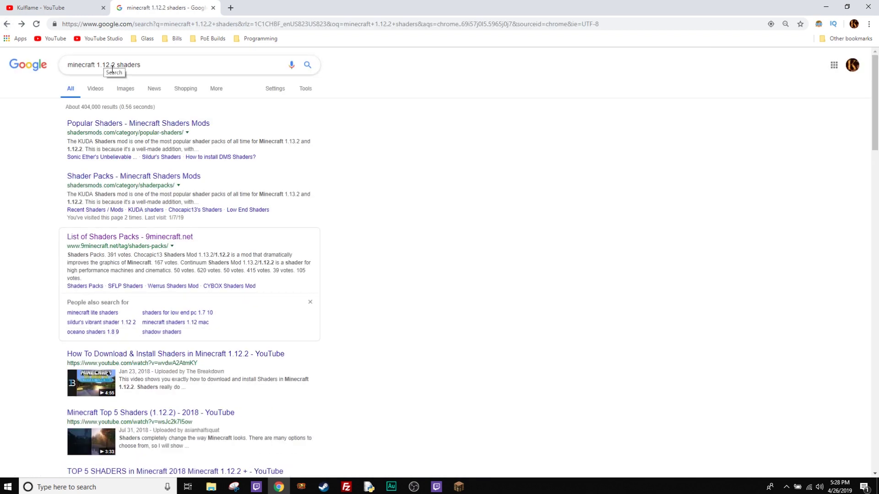
{"action": "left_click", "coordinate": [154, 125]}
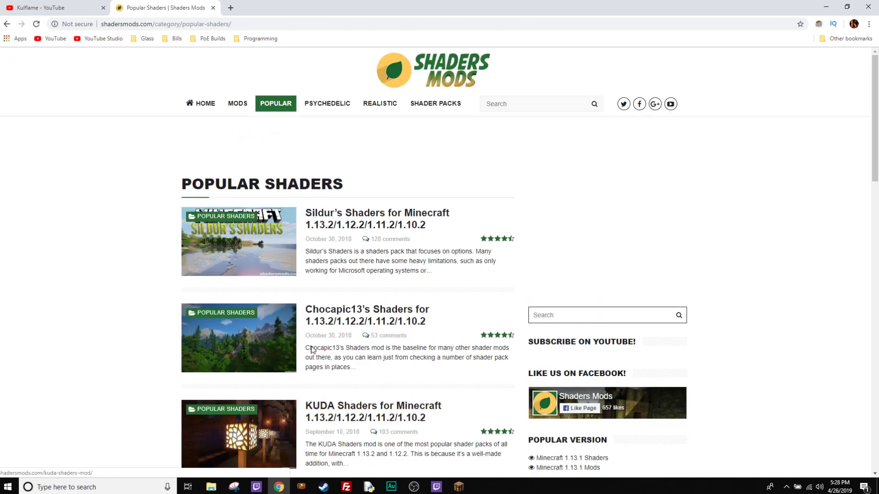
Look through the list of popular shader packs, close that page, and minimize the browser.
{"action": "scroll", "coordinate": [362, 283], "scroll_direction": "down", "scroll_amount": 1}
{"action": "scroll", "coordinate": [114, 327], "scroll_direction": "down", "scroll_amount": 4}
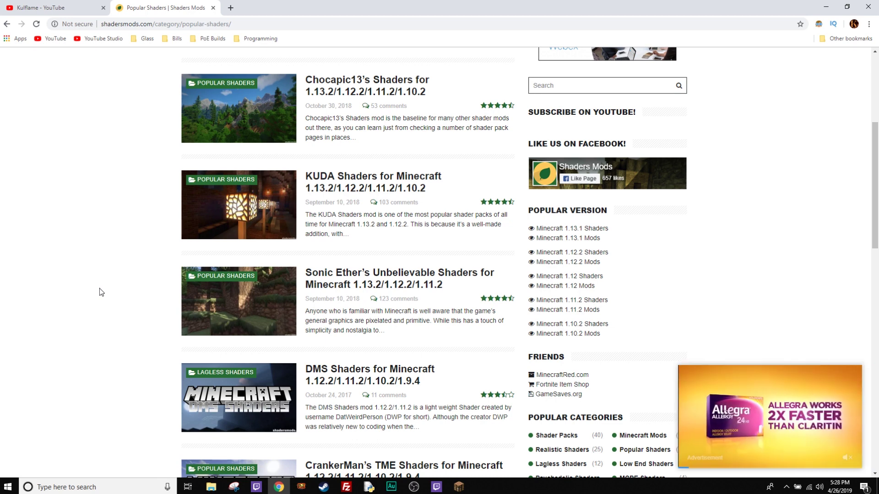
{"action": "scroll", "coordinate": [97, 297], "scroll_direction": "down", "scroll_amount": 2}
{"action": "scroll", "coordinate": [98, 297], "scroll_direction": "down", "scroll_amount": 1}
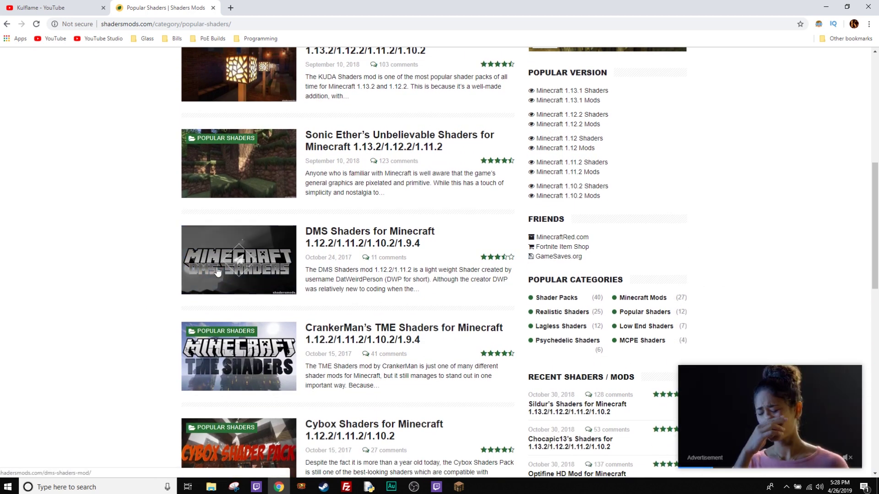
{"action": "scroll", "coordinate": [215, 270], "scroll_direction": "down", "scroll_amount": 1}
{"action": "scroll", "coordinate": [128, 303], "scroll_direction": "down", "scroll_amount": 2}
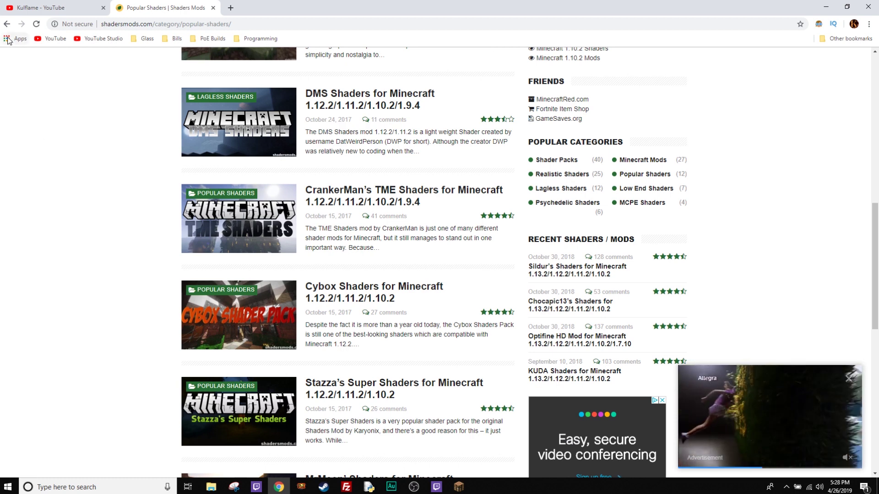
{"action": "left_click", "coordinate": [213, 8]}
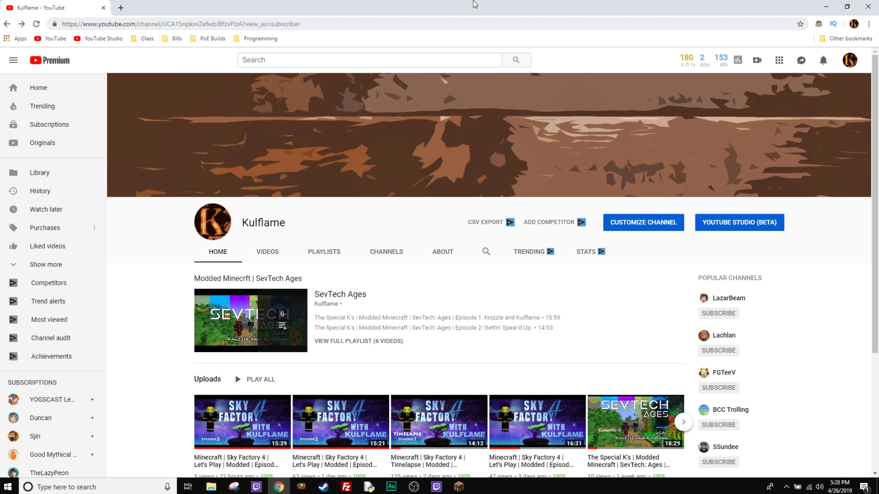
{"action": "left_click", "coordinate": [827, 7]}
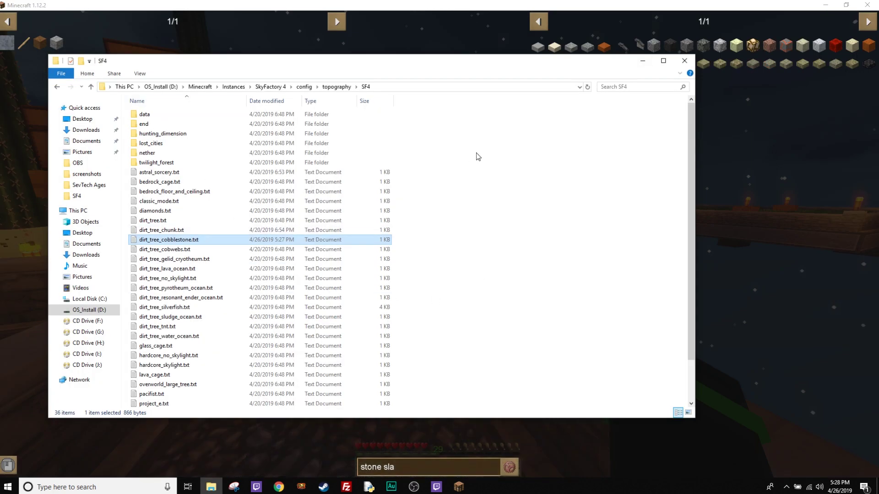
Go up to the Instances folder and open the config folder of the All the Mods 3-v5.11.2 instance.
{"action": "left_click", "coordinate": [237, 87]}
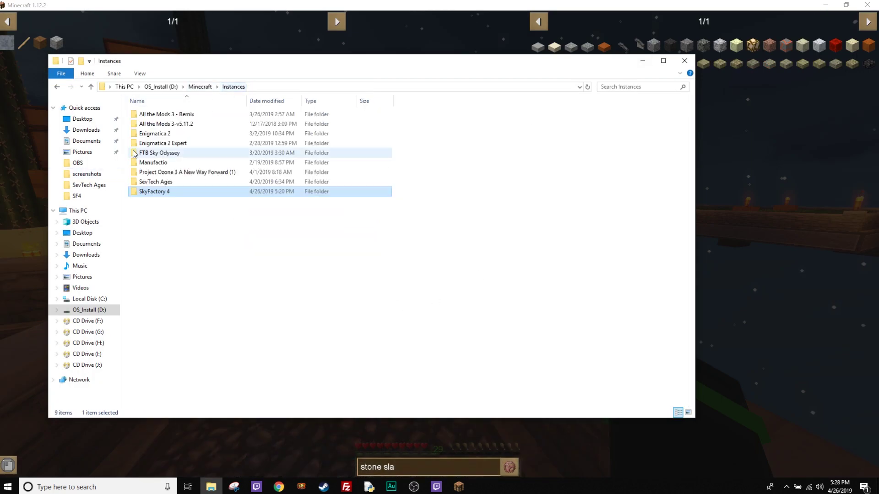
{"action": "double_click", "coordinate": [173, 125]}
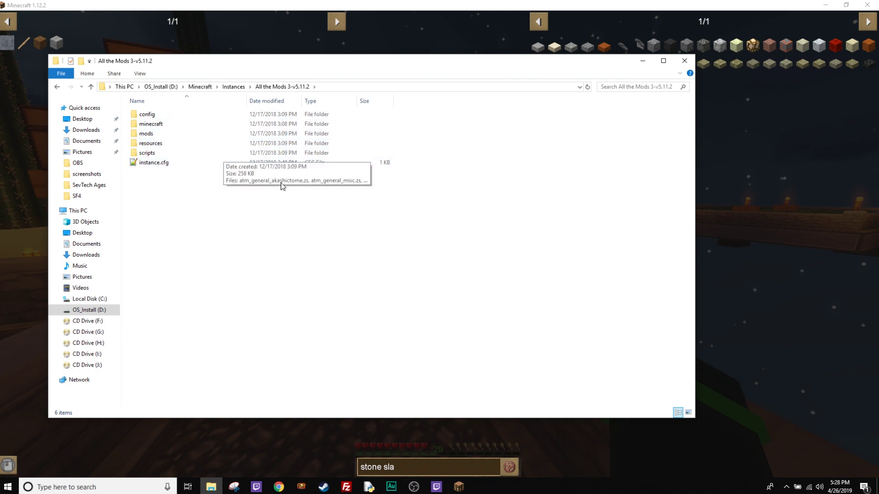
{"action": "double_click", "coordinate": [148, 115]}
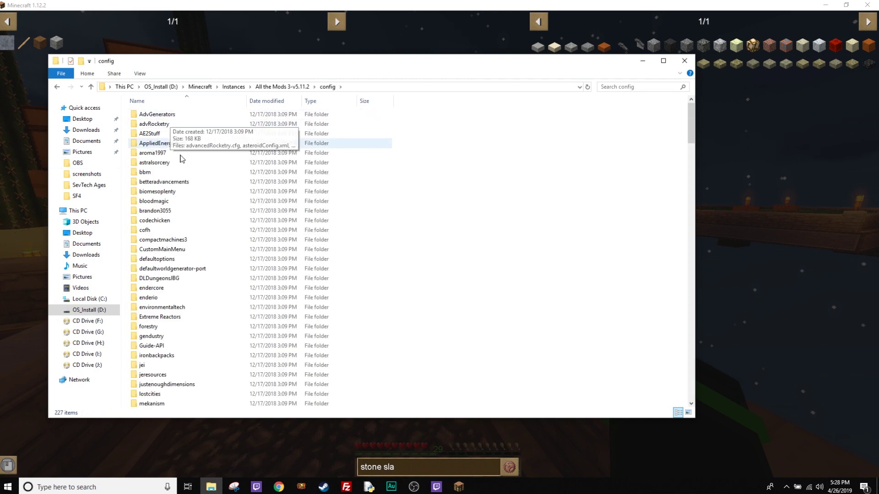
{"action": "left_click", "coordinate": [161, 125]}
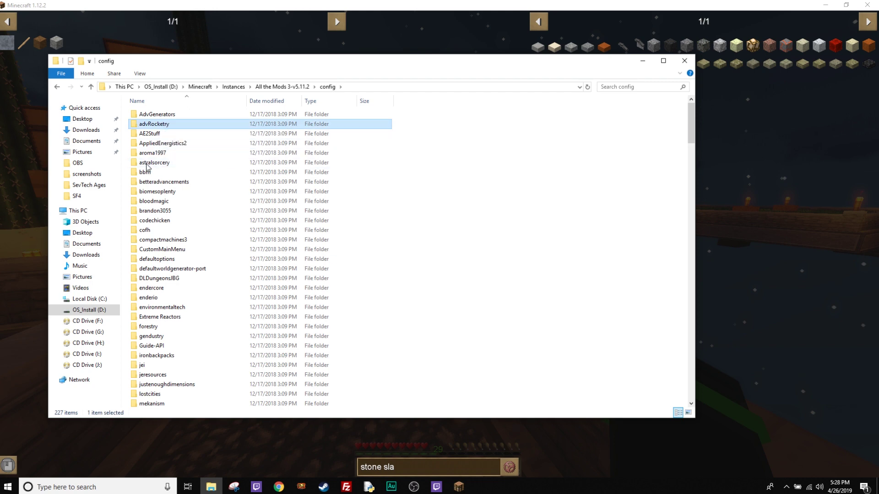
Open astralsorcery.cfg from the config folder in Notepad++.
{"action": "scroll", "coordinate": [183, 220], "scroll_direction": "down", "scroll_amount": 12}
{"action": "scroll", "coordinate": [183, 274], "scroll_direction": "down", "scroll_amount": 1}
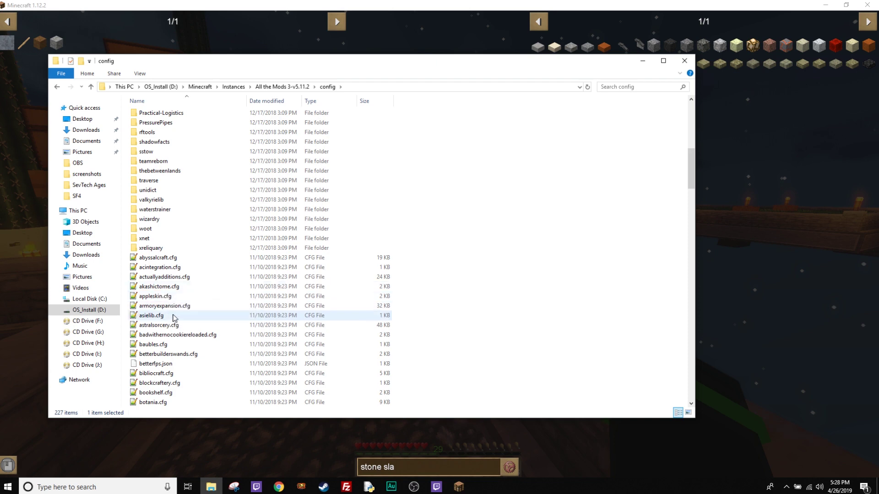
{"action": "left_click", "coordinate": [165, 325]}
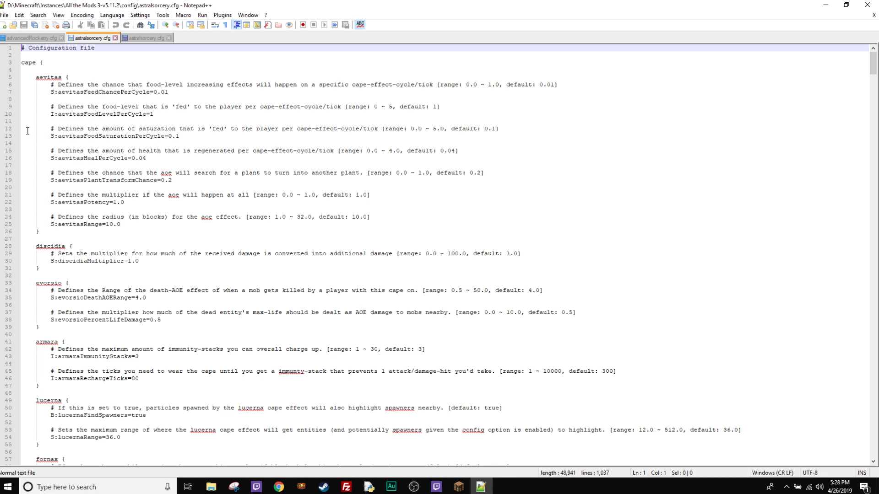
Search astralsorcery.cfg for "weak" to locate the weakSkyRenders setting, and close the search.
{"action": "scroll", "coordinate": [27, 131], "scroll_direction": "down", "scroll_amount": 20}
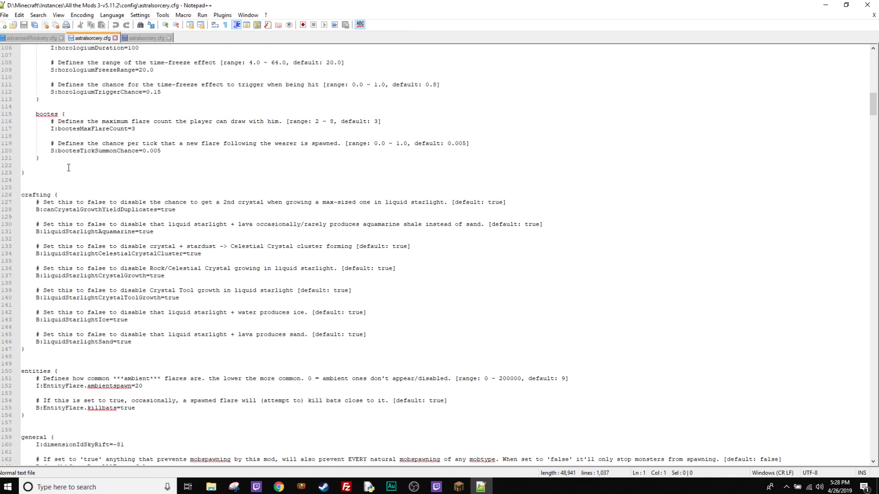
{"action": "left_click", "coordinate": [69, 168]}
{"action": "key", "text": "ctrl+f"}
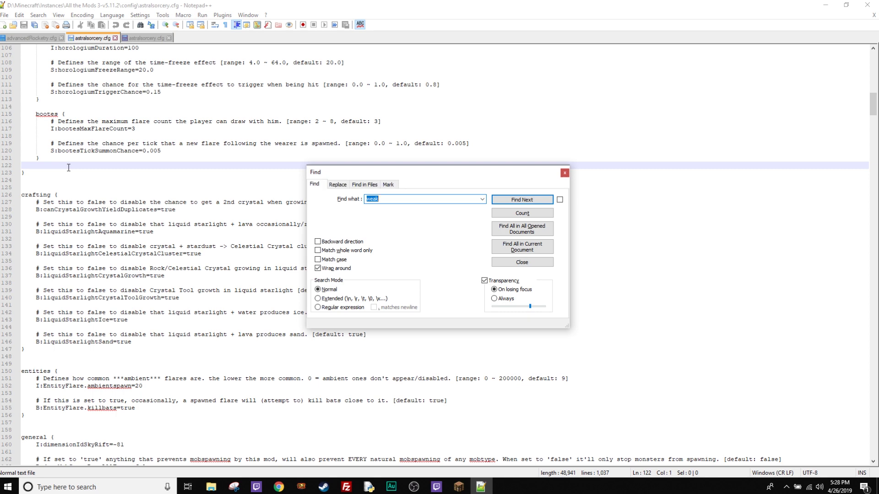
{"action": "type", "text": "weak"}
{"action": "key", "text": "Return"}
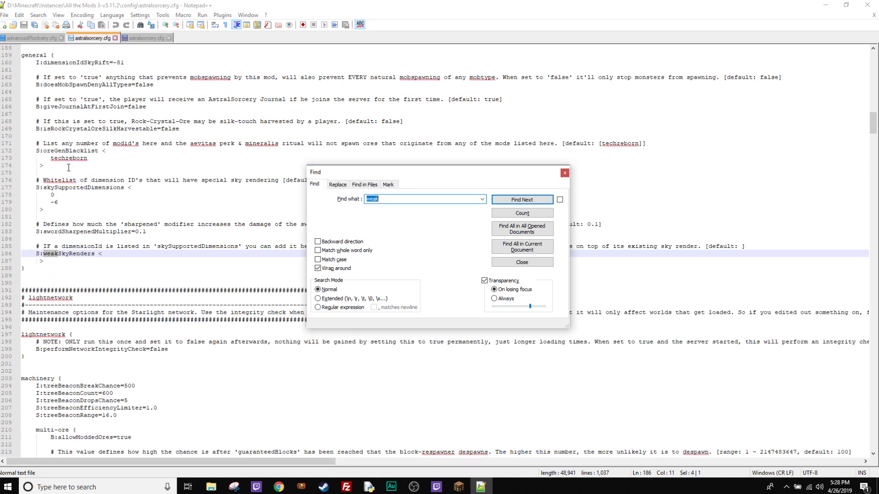
{"action": "left_click", "coordinate": [564, 173]}
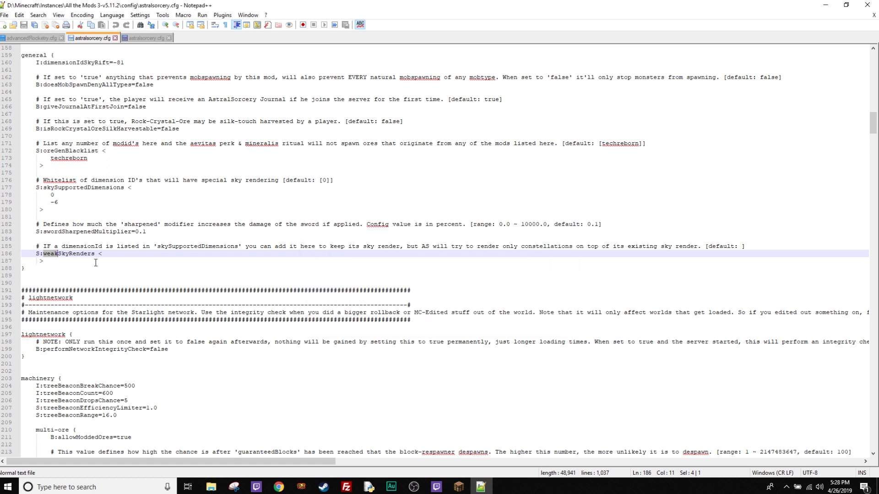
Examine the comment above weakSkyRenders about skySupportedDimensions and keeping the existing sky render.
{"action": "scroll", "coordinate": [95, 263], "scroll_direction": "down", "scroll_amount": 1}
{"action": "left_click", "coordinate": [53, 236]}
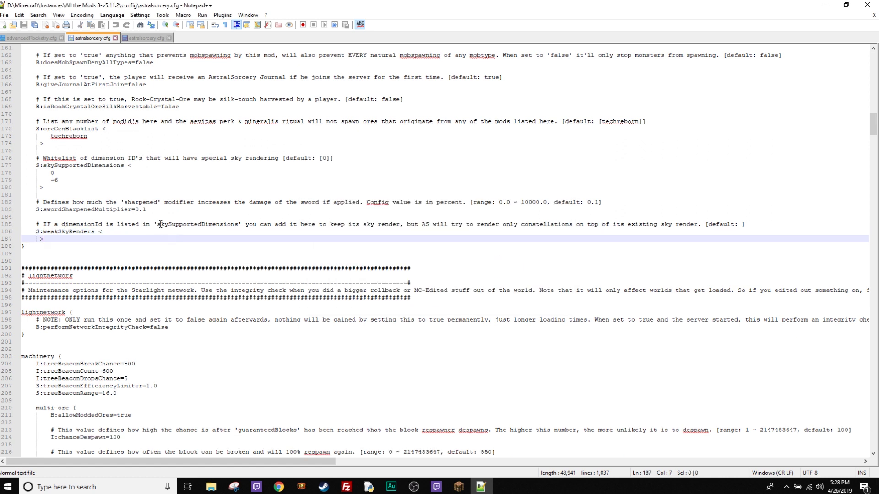
{"action": "left_click_drag", "start_coordinate": [159, 224], "coordinate": [245, 224]}
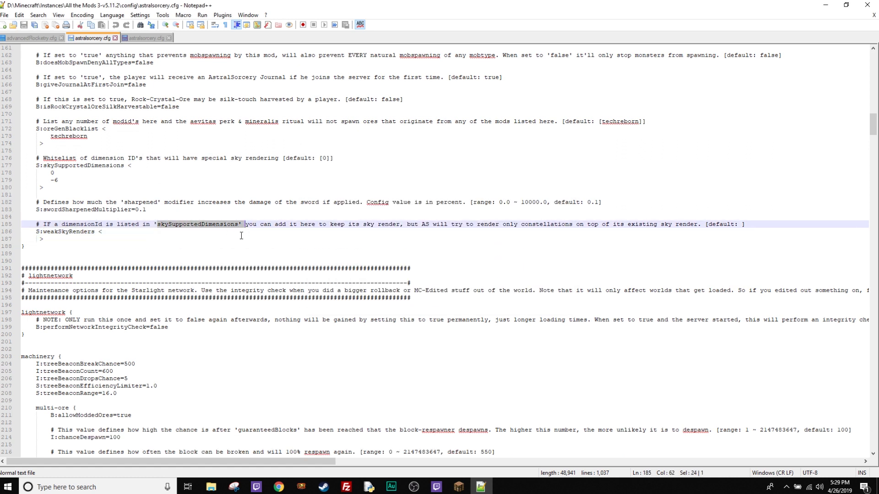
{"action": "left_click_drag", "start_coordinate": [470, 223], "coordinate": [495, 224]}
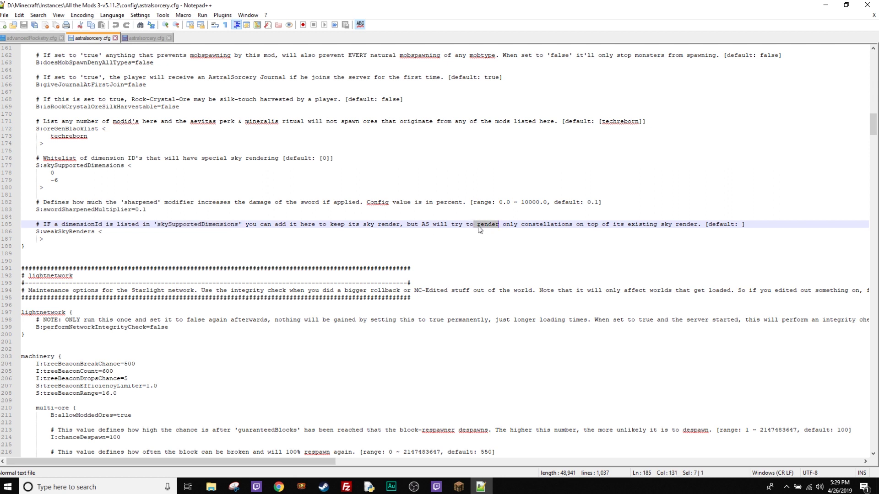
{"action": "double_click", "coordinate": [488, 224]}
{"action": "left_click_drag", "start_coordinate": [499, 224], "coordinate": [476, 225]}
{"action": "left_click_drag", "start_coordinate": [660, 225], "coordinate": [699, 224]}
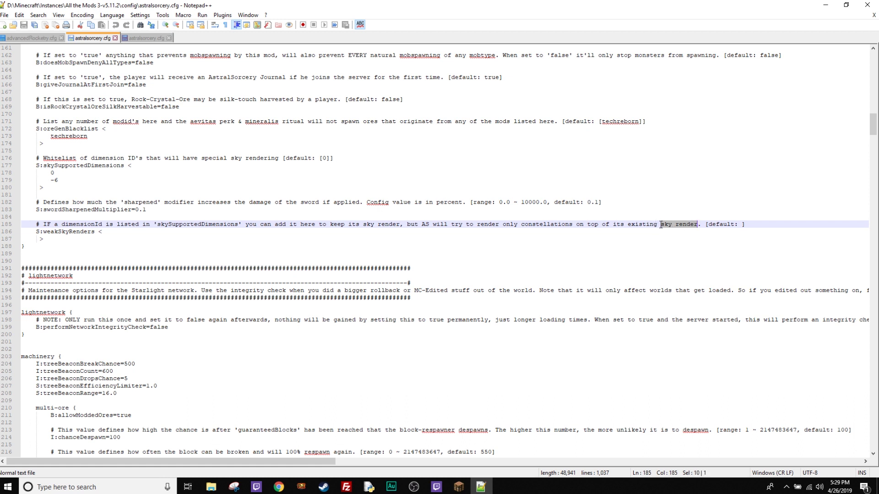
Add dimension ID 0 on a new line inside the weakSkyRenders list, and save astralsorcery.cfg.
{"action": "left_click", "coordinate": [122, 231]}
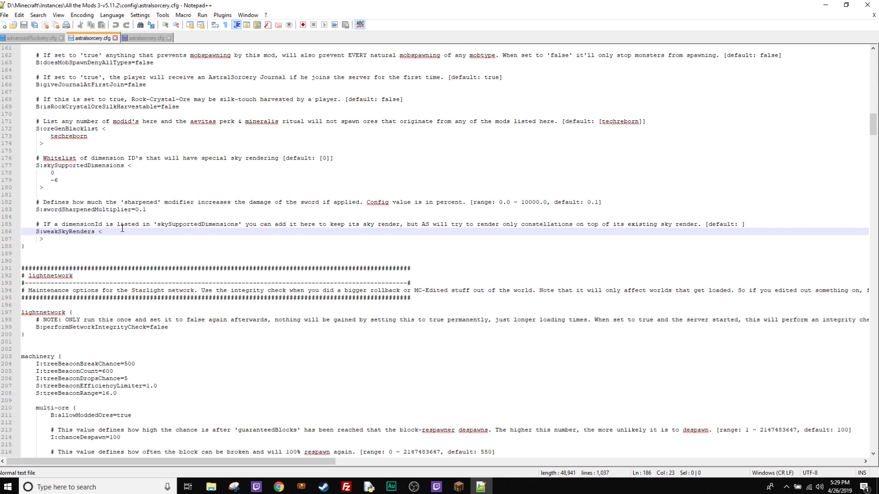
{"action": "key", "text": "Return"}
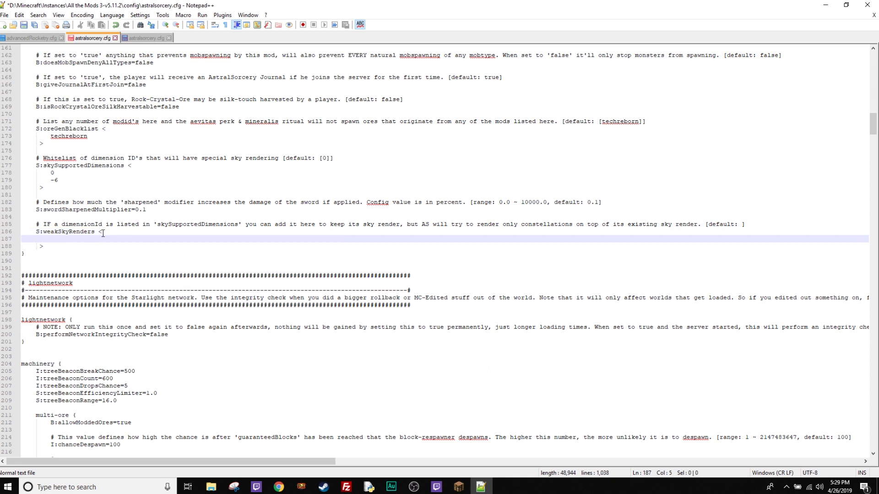
{"action": "type", "text": "0"}
{"action": "key", "text": "ctrl+s"}
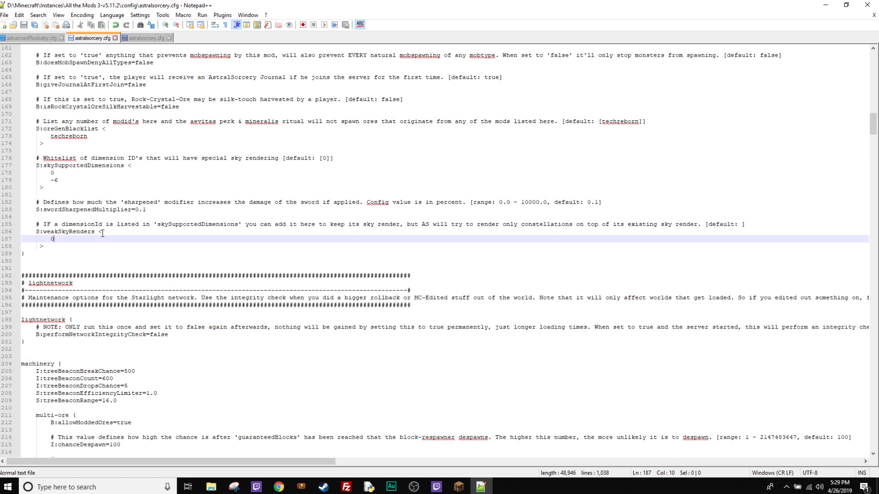
Minimize the editor, open the advRocketry config folder, and open advancedRocketry.cfg at the beginning of the file.
{"action": "left_click", "coordinate": [825, 8]}
{"action": "scroll", "coordinate": [426, 275], "scroll_direction": "up", "scroll_amount": 10}
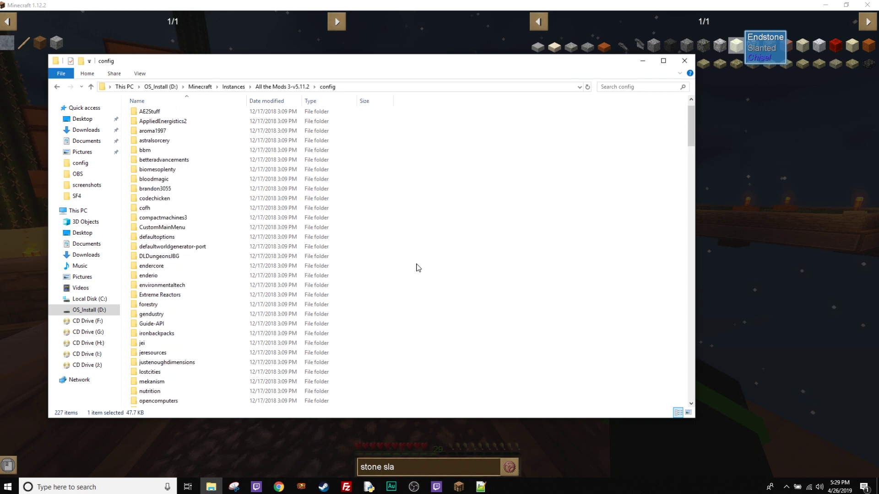
{"action": "double_click", "coordinate": [151, 124]}
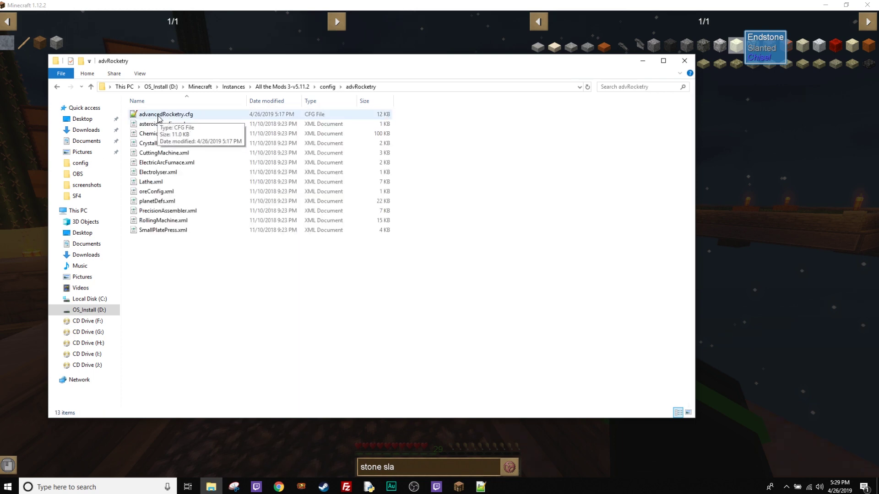
{"action": "double_click", "coordinate": [159, 115]}
{"action": "scroll", "coordinate": [17, 195], "scroll_direction": "up", "scroll_amount": 5}
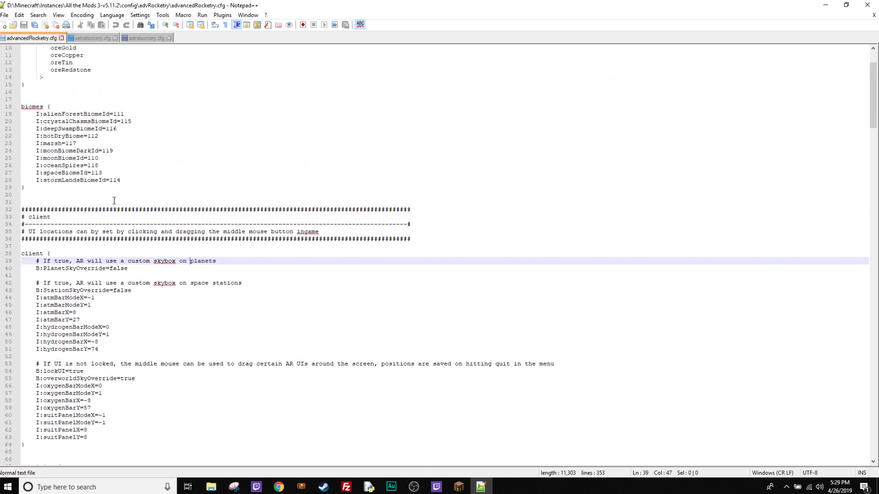
{"action": "scroll", "coordinate": [126, 155], "scroll_direction": "up", "scroll_amount": 4}
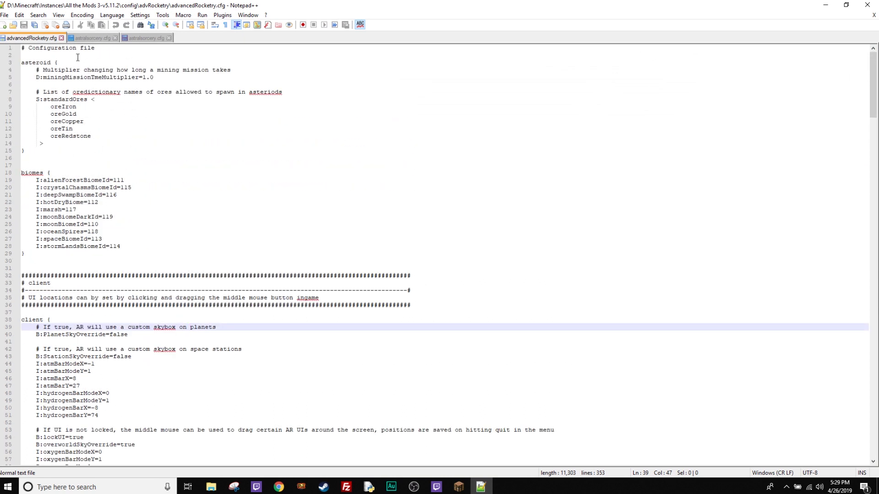
Look through advancedRocketry.cfg to the client section and examine the comments about custom skyboxes on planets and space stations.
{"action": "left_click_drag", "start_coordinate": [115, 128], "coordinate": [22, 62]}
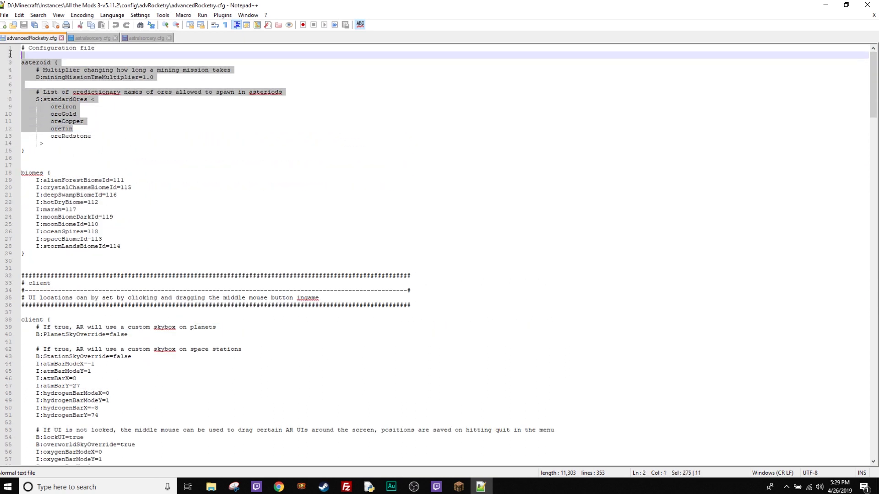
{"action": "left_click_drag", "start_coordinate": [176, 224], "coordinate": [51, 180]}
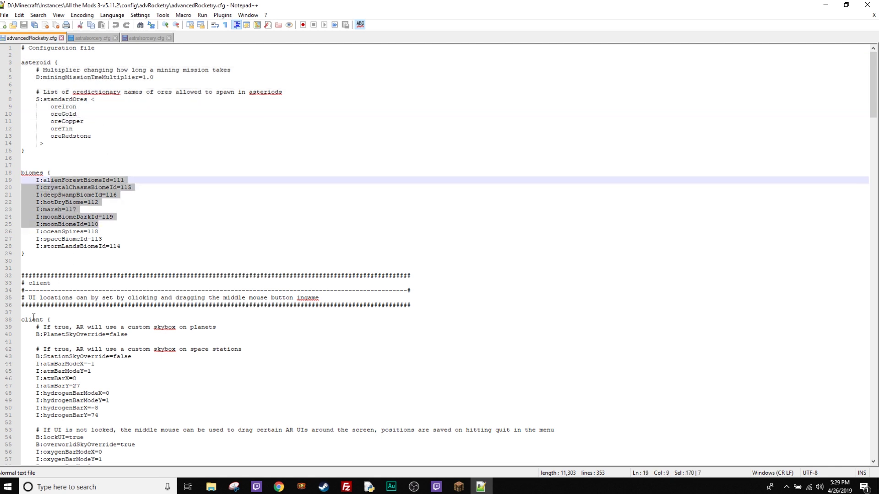
{"action": "left_click", "coordinate": [51, 284]}
{"action": "left_click_drag", "start_coordinate": [51, 283], "coordinate": [29, 284]}
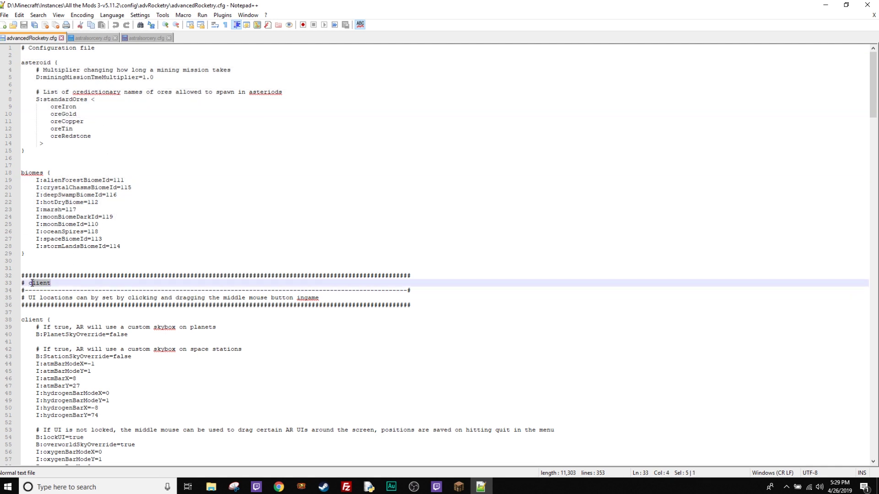
{"action": "scroll", "coordinate": [131, 123], "scroll_direction": "down", "scroll_amount": 9}
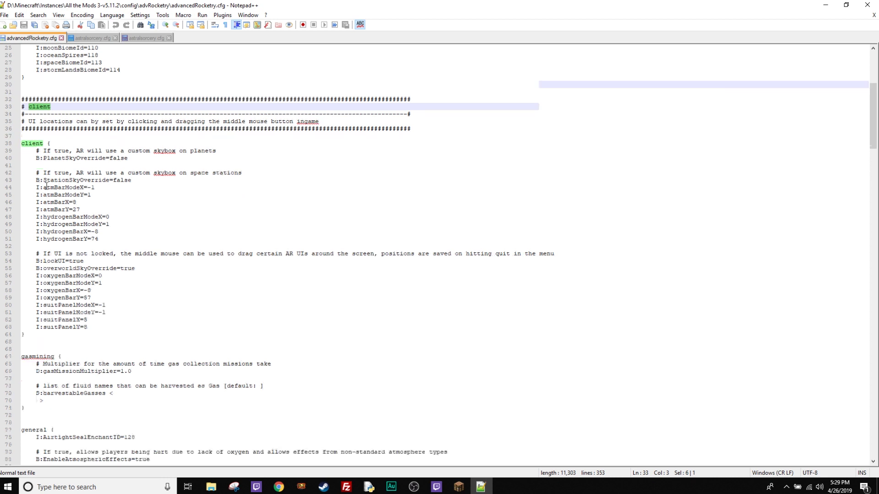
{"action": "scroll", "coordinate": [131, 123], "scroll_direction": "down", "scroll_amount": 1}
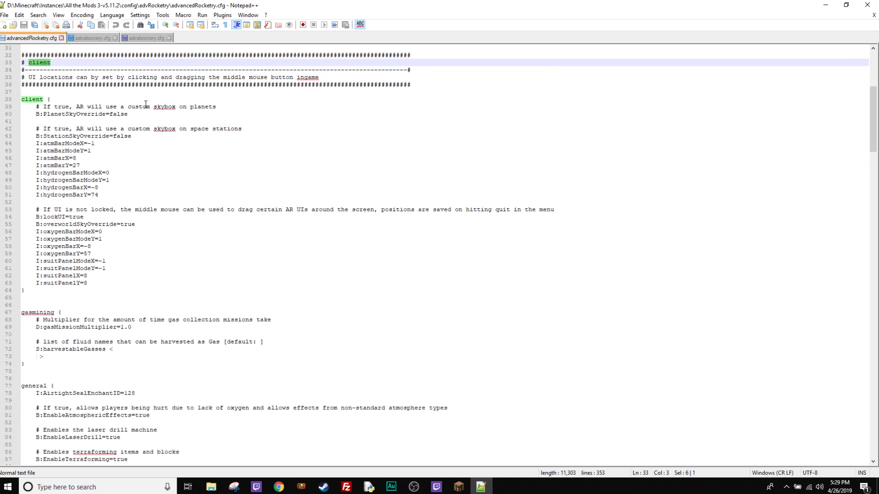
{"action": "left_click_drag", "start_coordinate": [132, 107], "coordinate": [127, 130]}
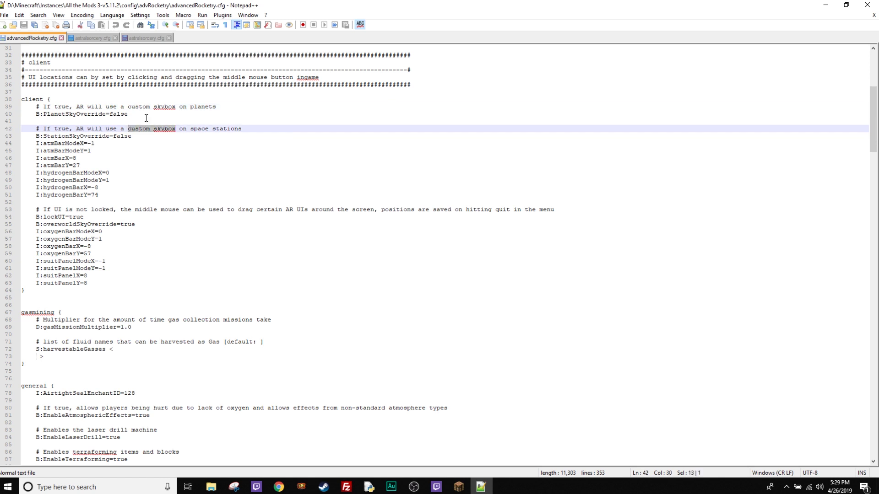
{"action": "left_click_drag", "start_coordinate": [184, 110], "coordinate": [139, 109]}
Set PlanetSkyOverride to true in the client section.
{"action": "double_click", "coordinate": [121, 114]}
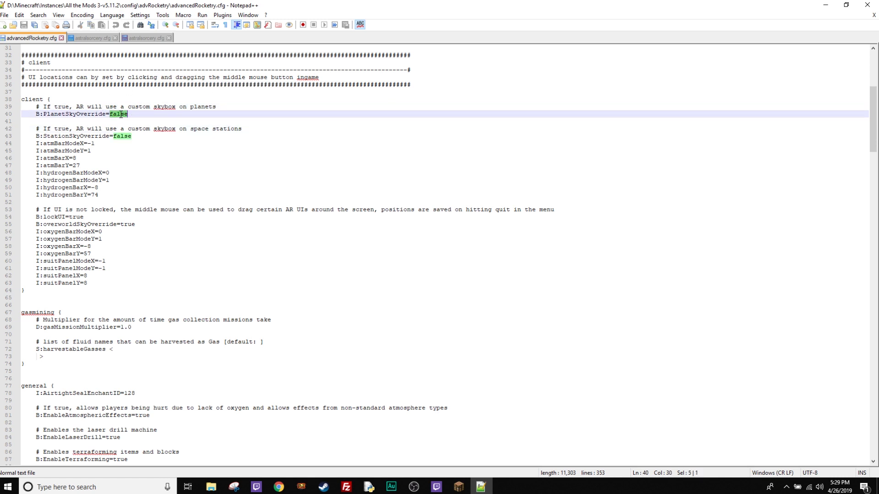
{"action": "type", "text": "t"}
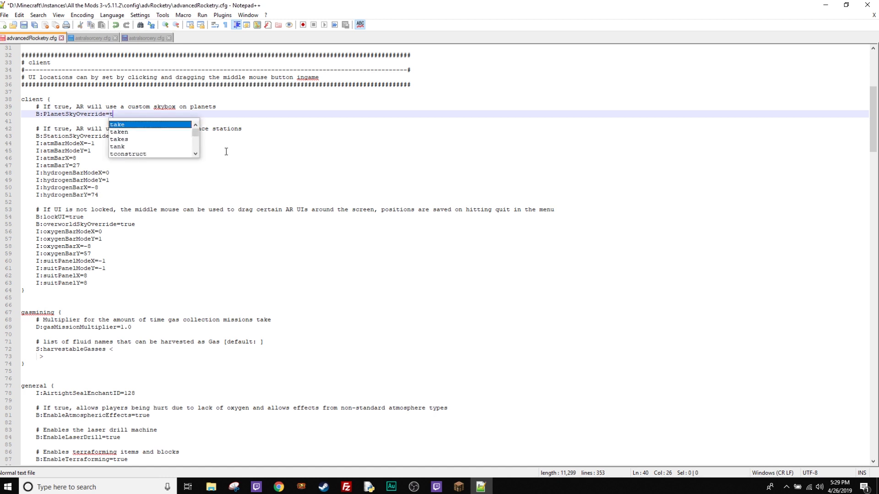
{"action": "type", "text": "rue"}
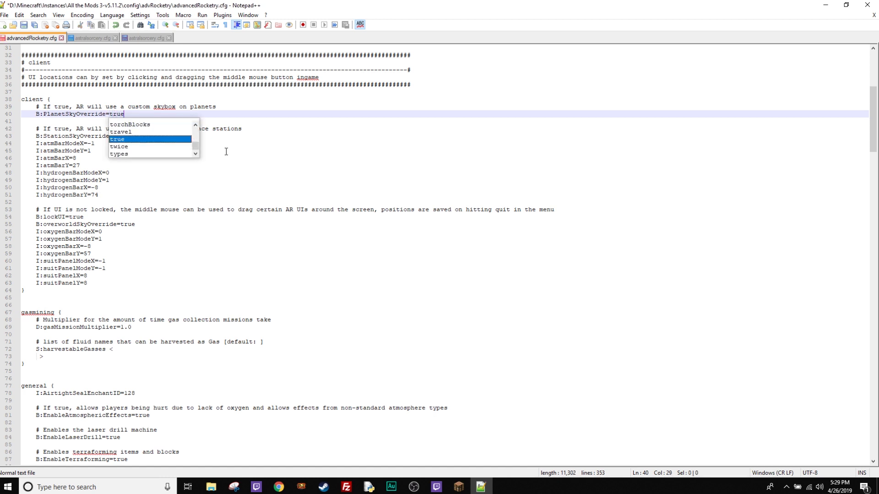
Set PlanetSkyOverride to false in the client section.
{"action": "left_click", "coordinate": [110, 108]}
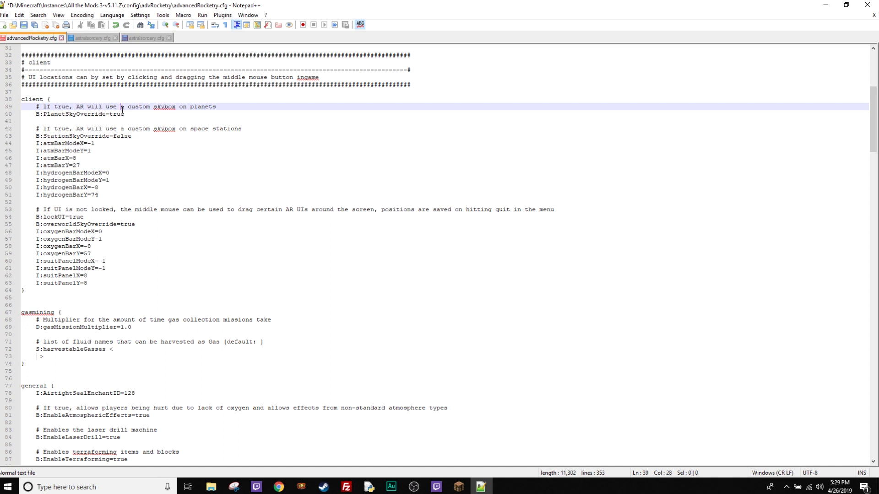
{"action": "double_click", "coordinate": [120, 113]}
{"action": "type", "text": "fals"}
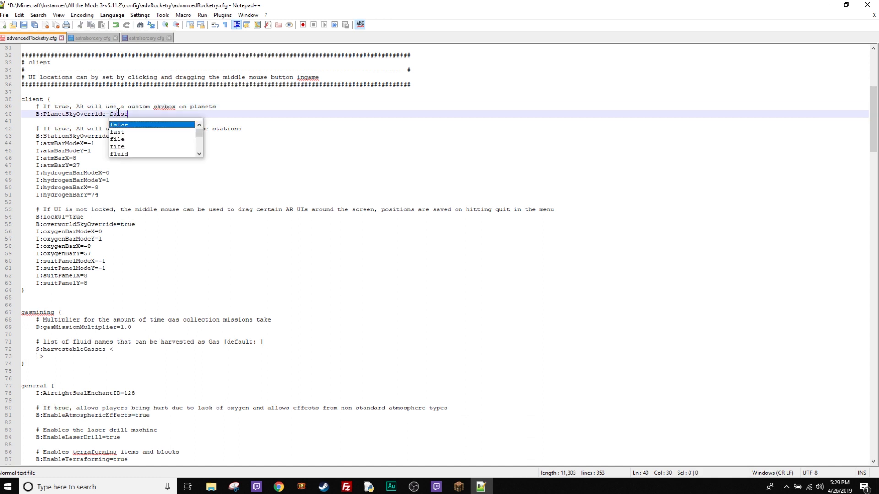
{"action": "type", "text": "e"}
{"action": "left_click", "coordinate": [113, 107]}
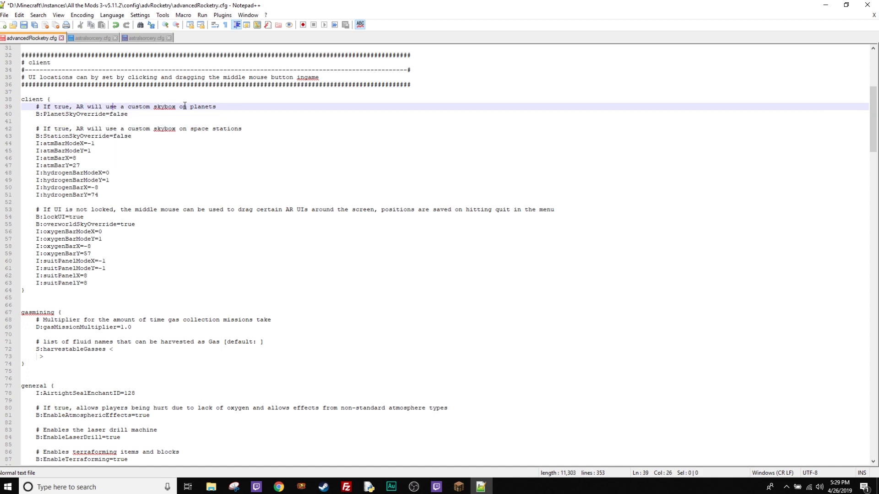
Review the custom skybox comments with the PlanetSkyOverride and StationSkyOverride lines in the client section.
{"action": "left_click_drag", "start_coordinate": [179, 106], "coordinate": [125, 109]}
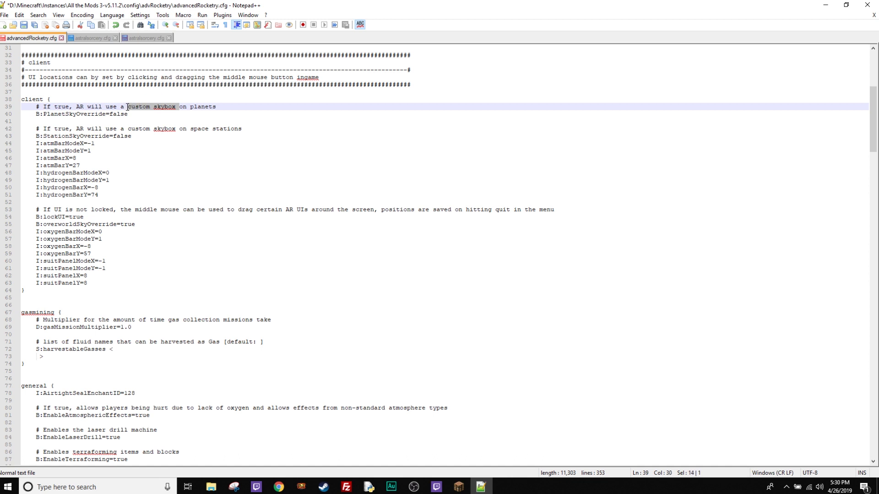
{"action": "left_click_drag", "start_coordinate": [142, 138], "coordinate": [27, 116]}
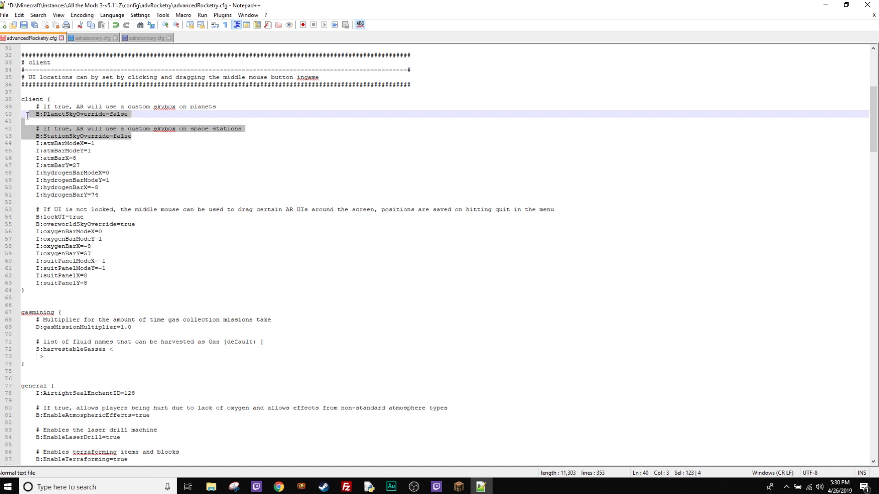
{"action": "left_click", "coordinate": [130, 138]}
{"action": "left_click_drag", "start_coordinate": [136, 138], "coordinate": [16, 100]}
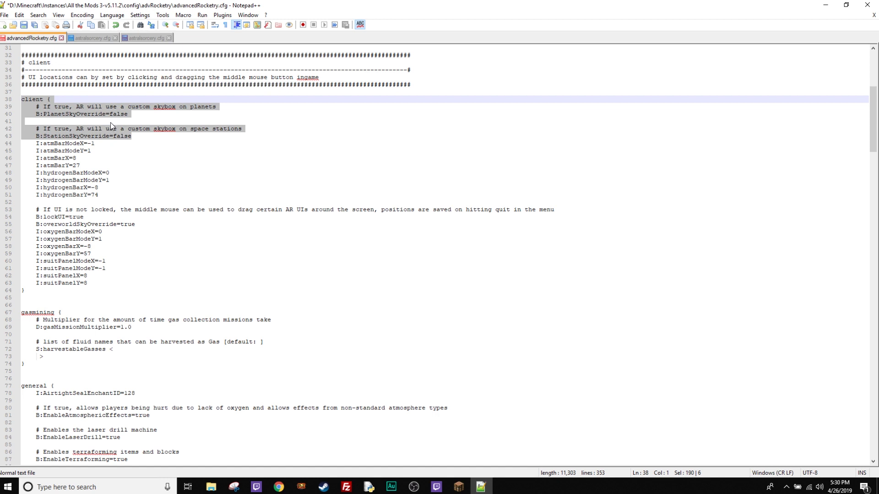
Switch to Minecraft, close the inventory, and show the debug overlay to check memory use and the active shader pack.
{"action": "left_click", "coordinate": [62, 38]}
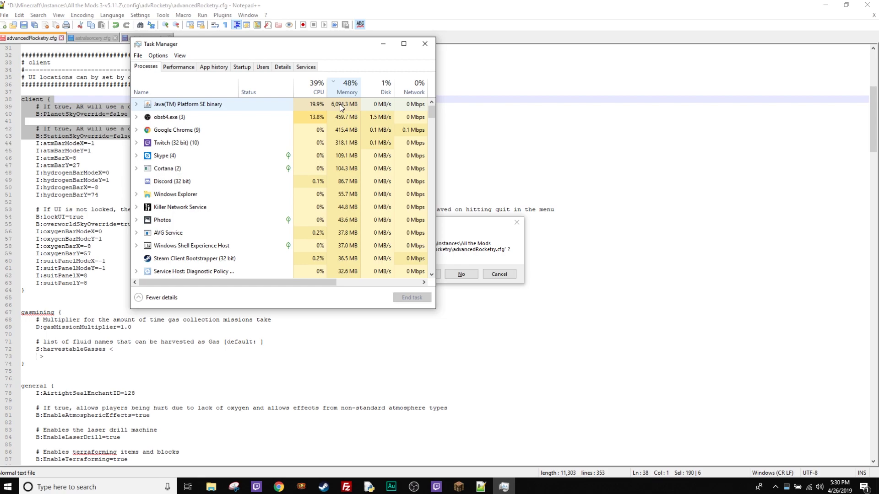
{"action": "key", "text": "alt+Tab"}
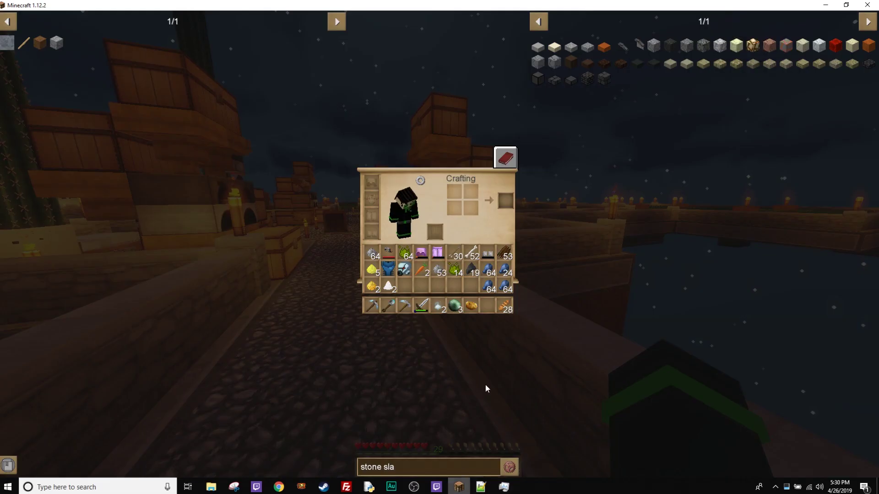
{"action": "key", "text": "e"}
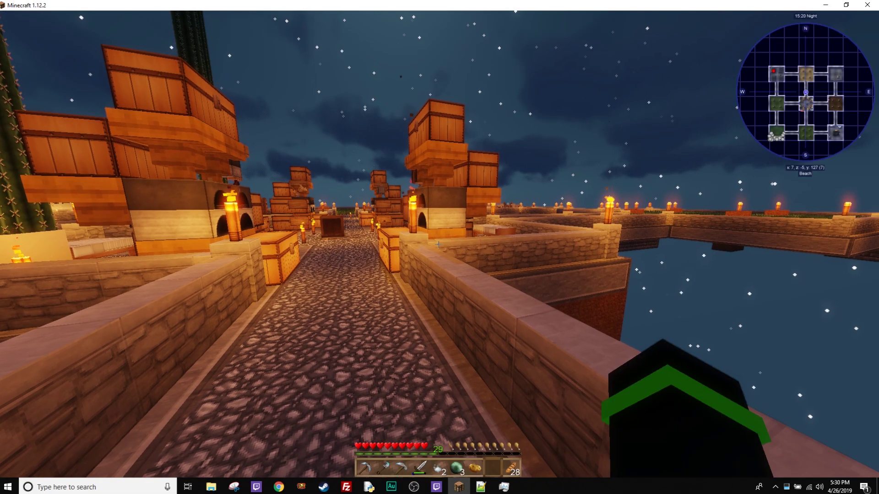
{"action": "key", "text": "F3"}
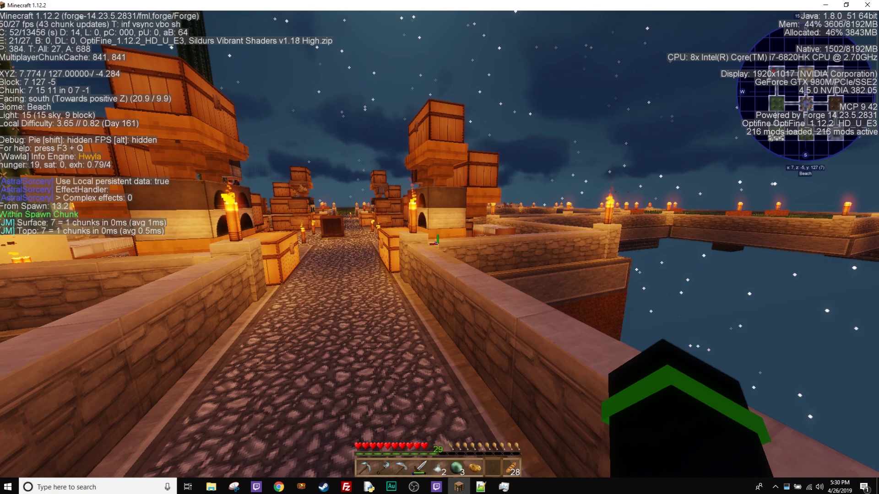
{"action": "mouse_move", "coordinate": [439, 247]}
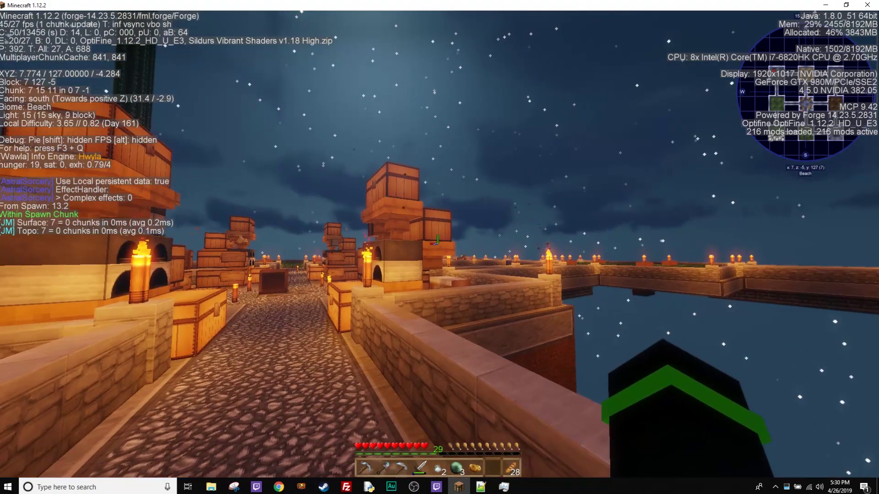
{"action": "key", "text": "e"}
{"action": "key", "text": "e"}
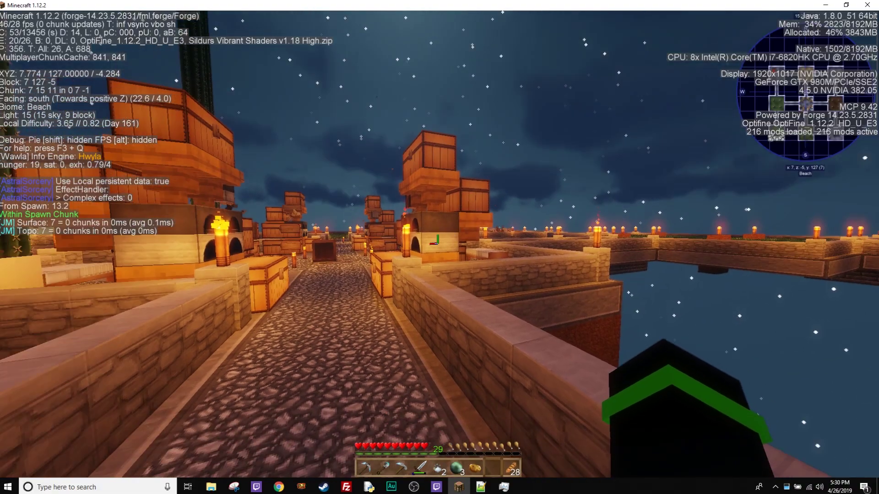
{"action": "key", "text": "Escape"}
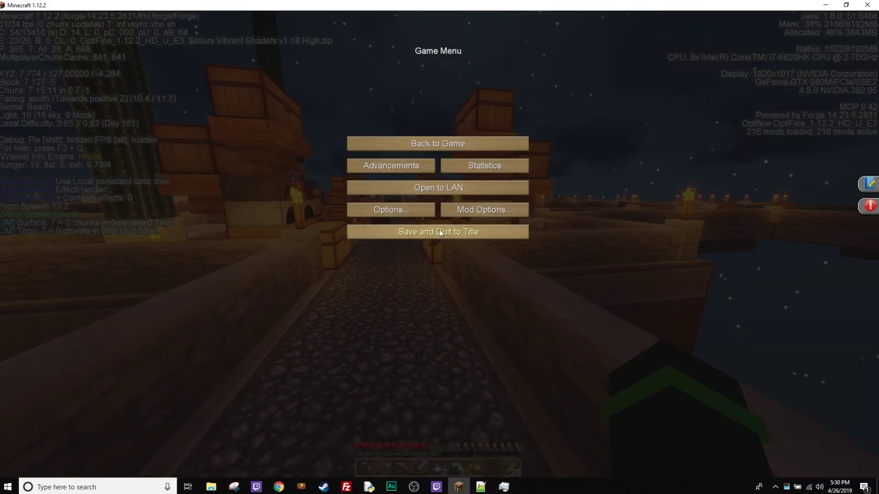
Minimize Minecraft and close Task Manager, and cancel the save prompt for advancedRocketry.cfg.
{"action": "left_click", "coordinate": [826, 5]}
{"action": "left_click", "coordinate": [425, 44]}
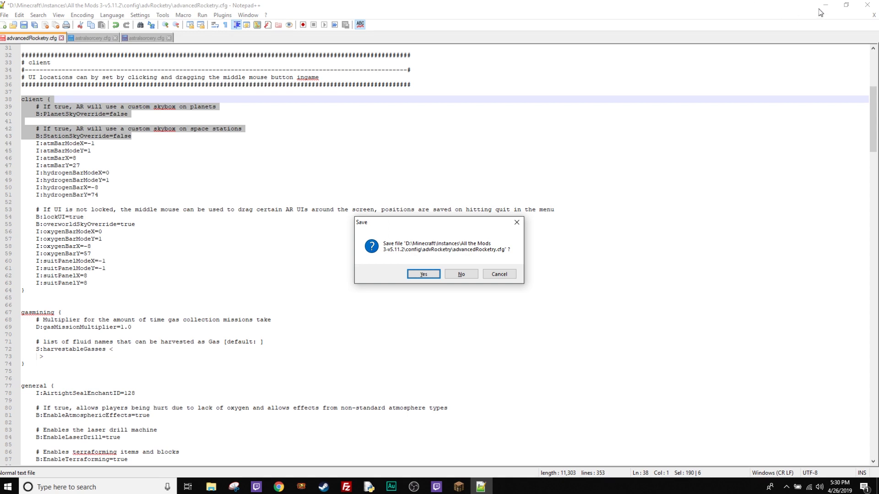
{"action": "left_click", "coordinate": [507, 273]}
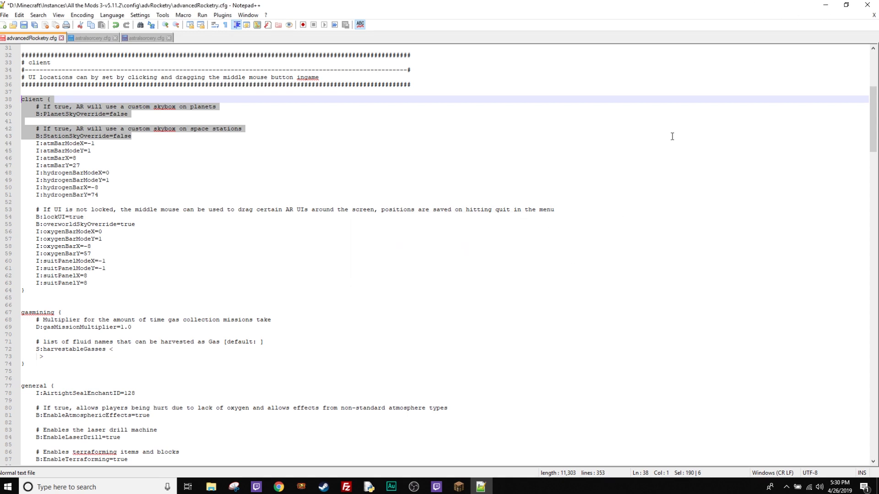
Clear the desktop by closing the advRocketry folder and Snipping Tool and minimizing the other windows, and bring up OBS.
{"action": "left_click", "coordinate": [826, 9]}
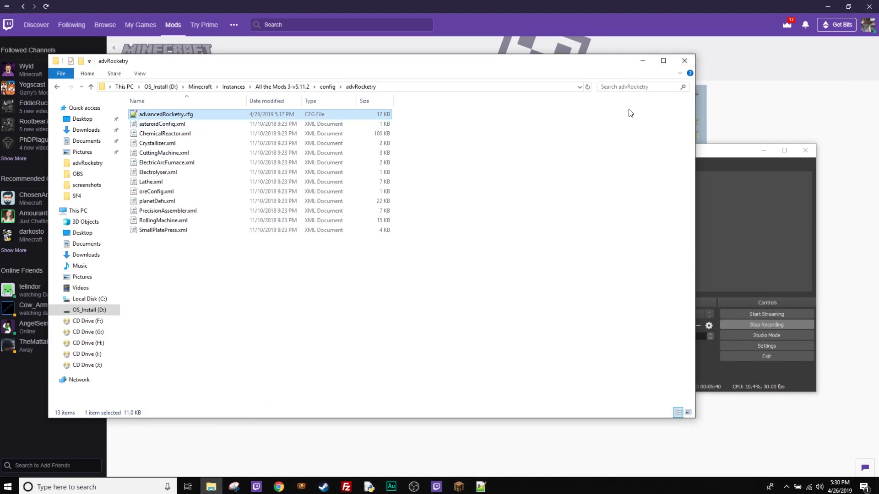
{"action": "left_click", "coordinate": [685, 61]}
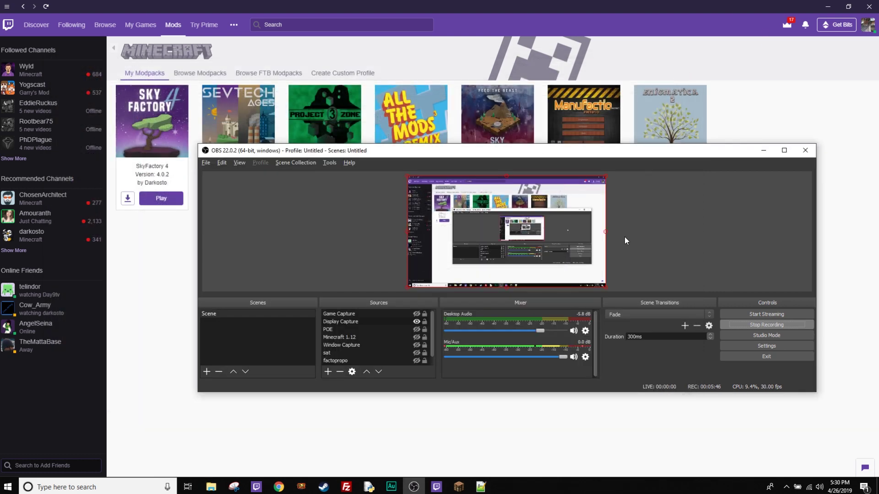
{"action": "left_click", "coordinate": [763, 150]}
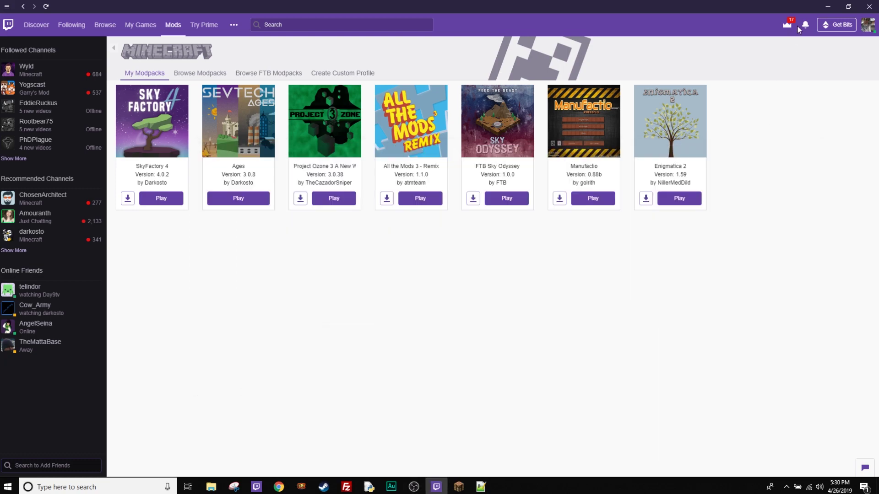
{"action": "left_click", "coordinate": [828, 7]}
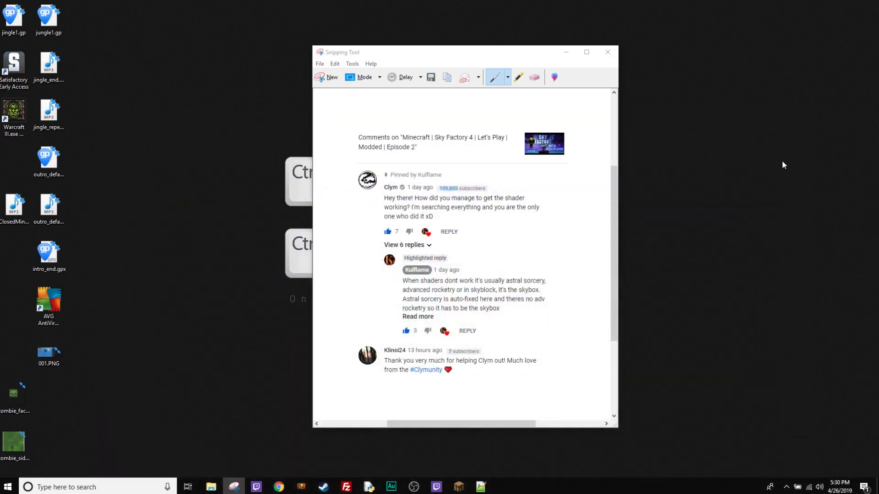
{"action": "left_click", "coordinate": [609, 54]}
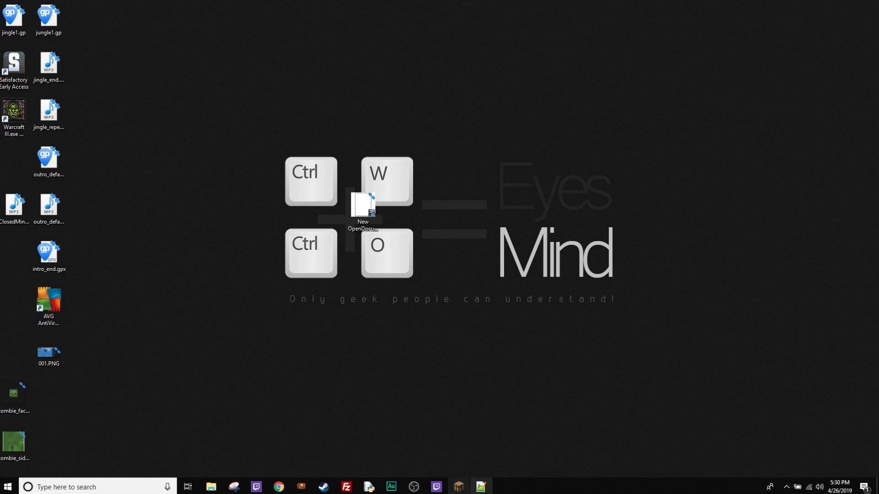
{"action": "mouse_move", "coordinate": [471, 491]}
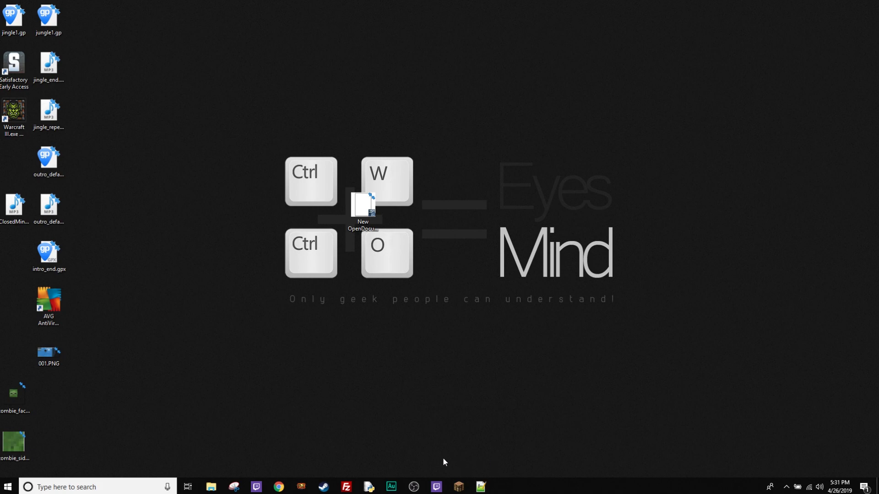
{"action": "left_click", "coordinate": [413, 486]}
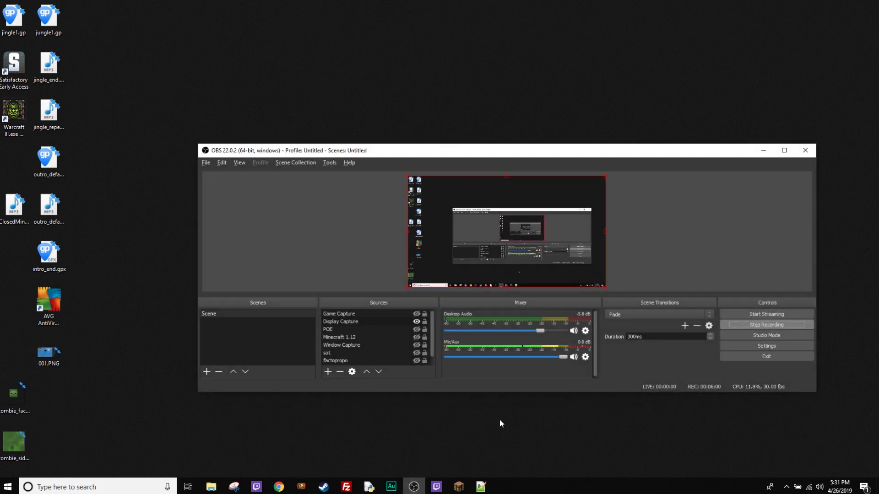